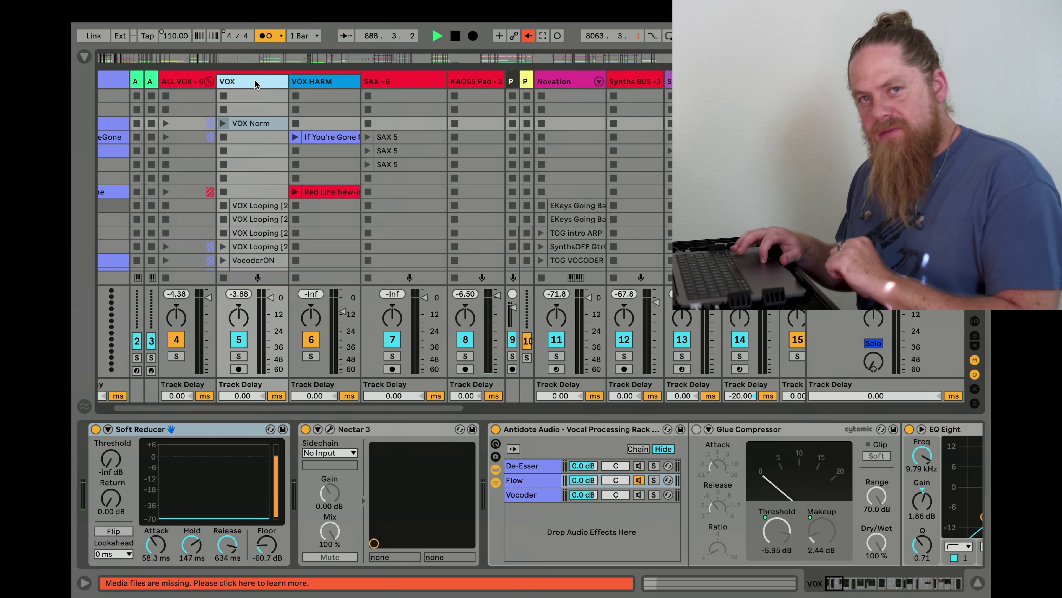
Select the VOX track's Soft Reducer device, then open the Nectar 3 plugin window.
click(196, 431)
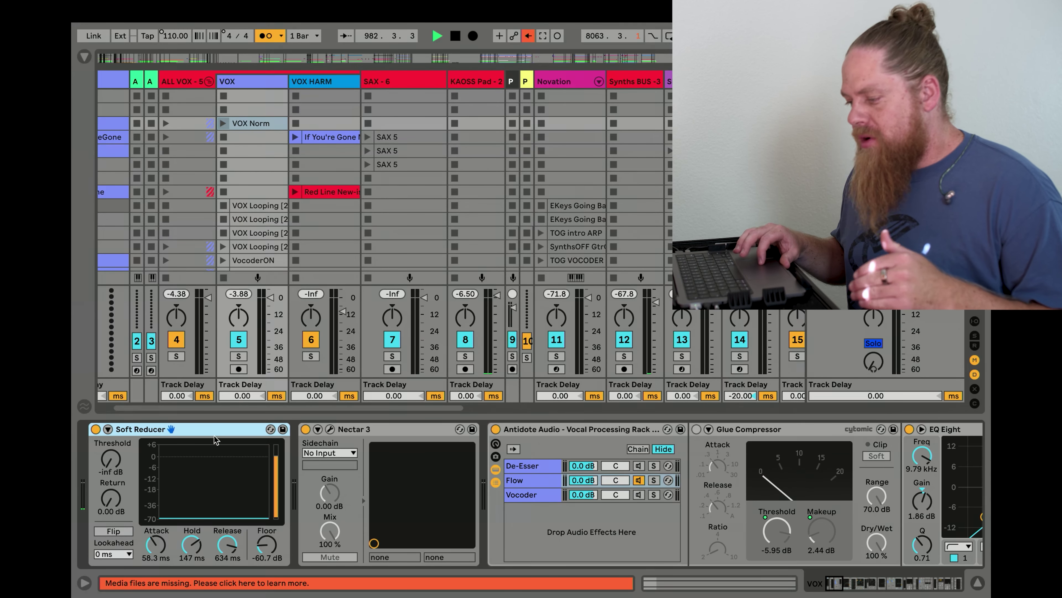
click(330, 429)
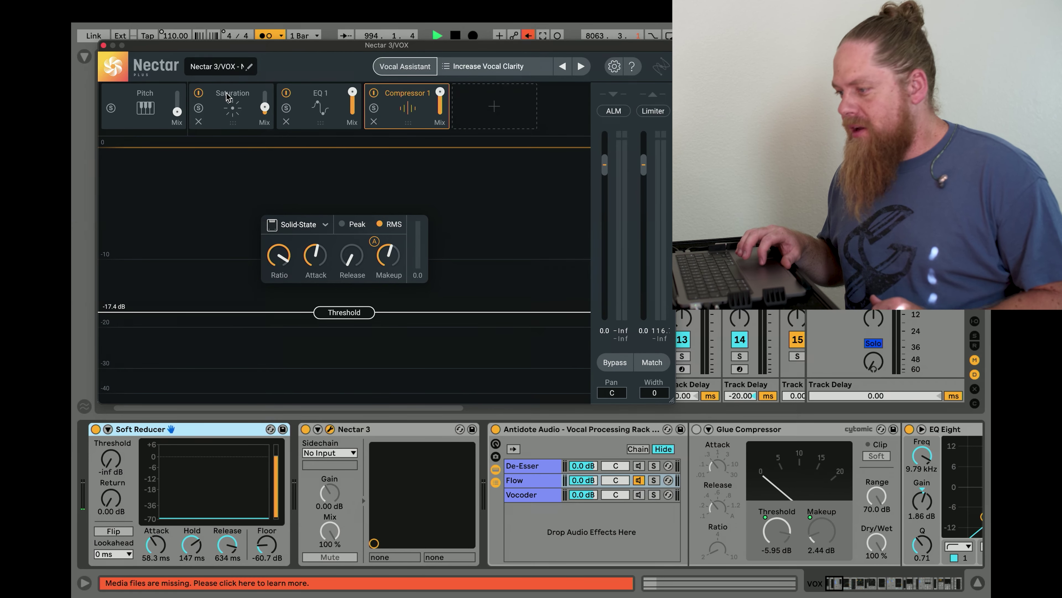
Review Nectar 3's Saturation, EQ 1 and Compressor 1 module settings.
click(231, 96)
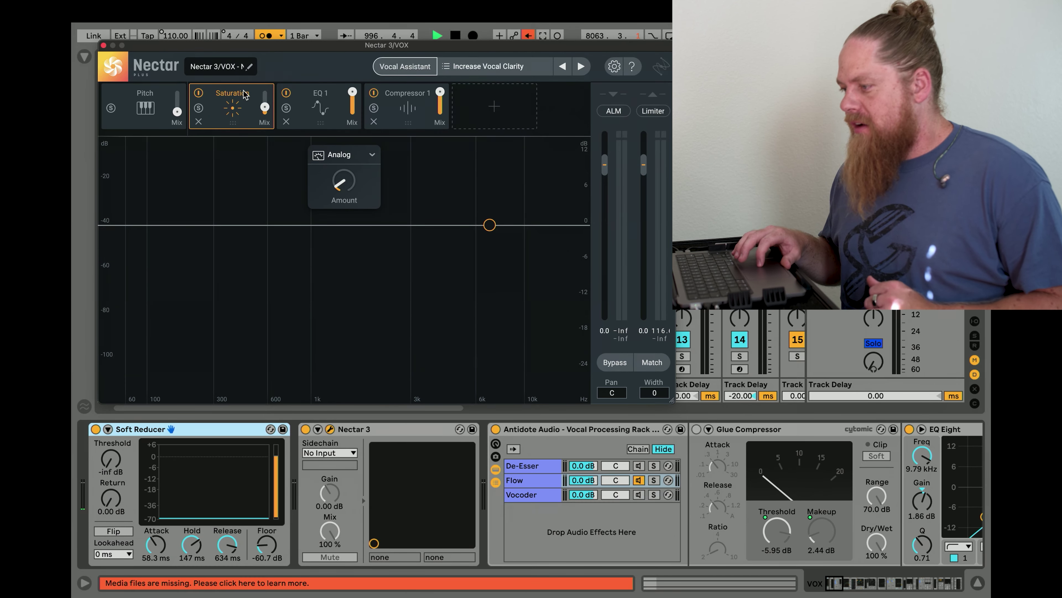
click(322, 97)
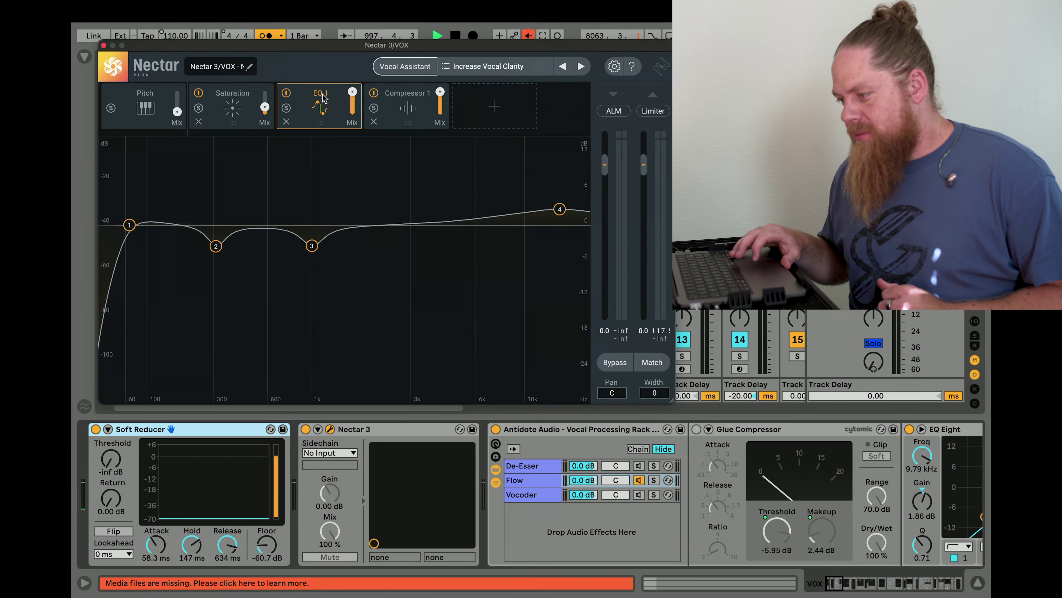
click(405, 94)
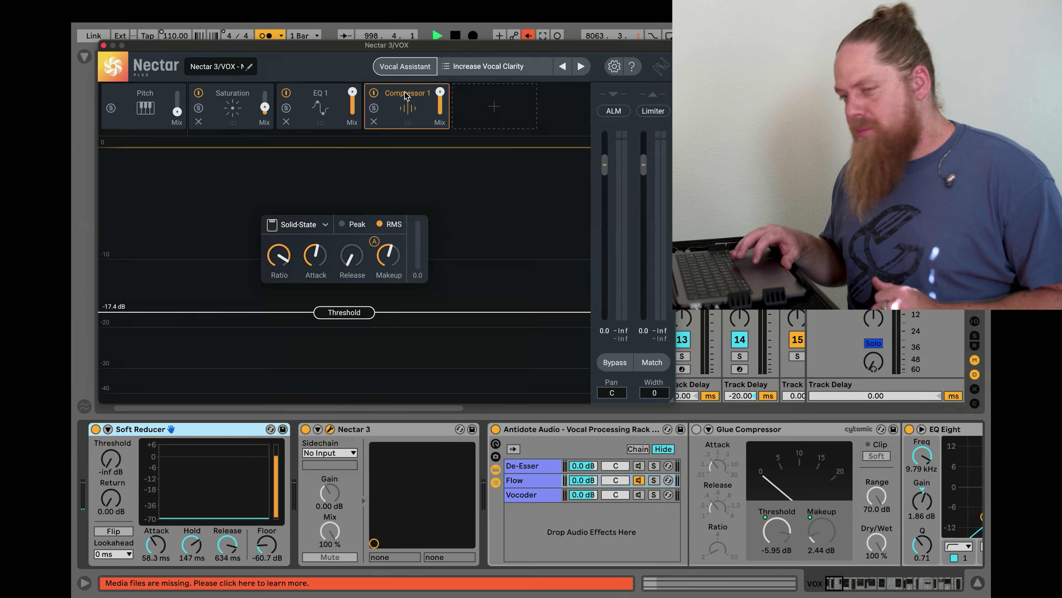
Close the Nectar 3 window and scroll the VOX chain to the Antidote Audio rack.
key(super+alt+p)
scroll(139, 512, right, 2)
scroll(139, 511, right, 5)
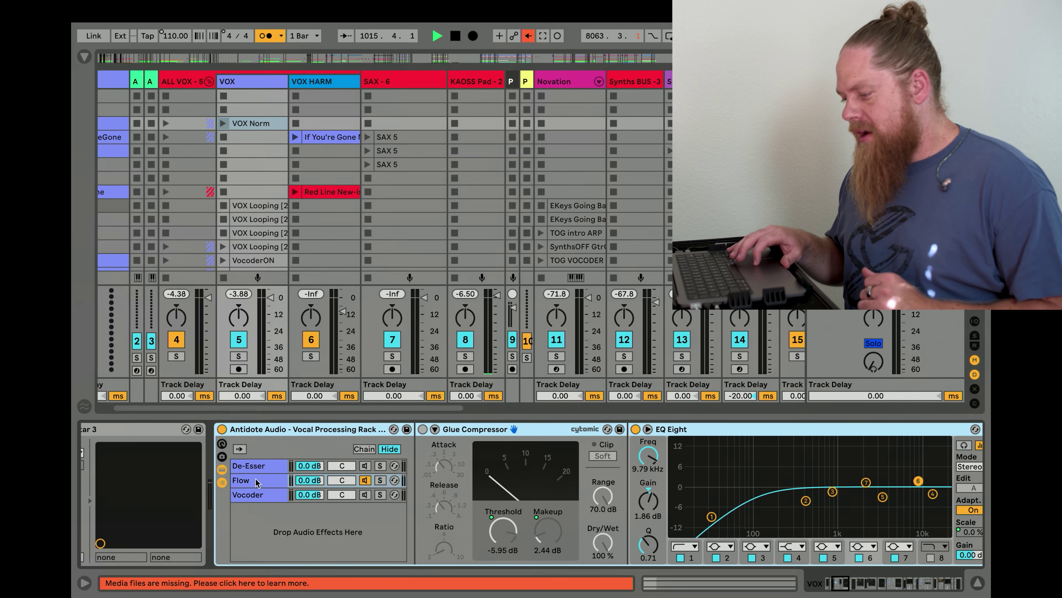
Compare the Flow and Vocoder chains in the Antidote vocal rack, ending on Flow.
click(261, 480)
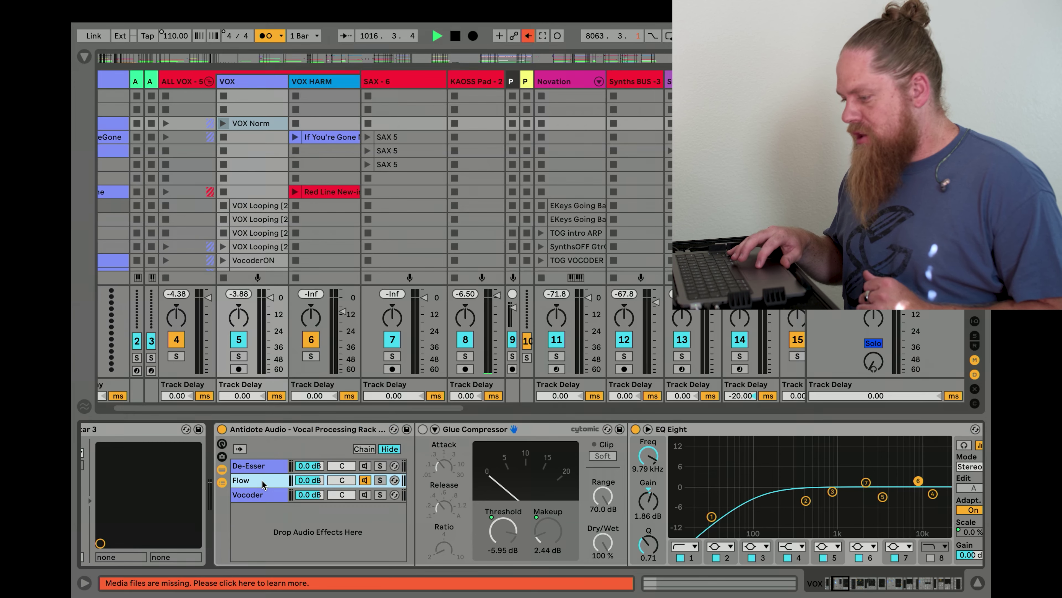
click(263, 496)
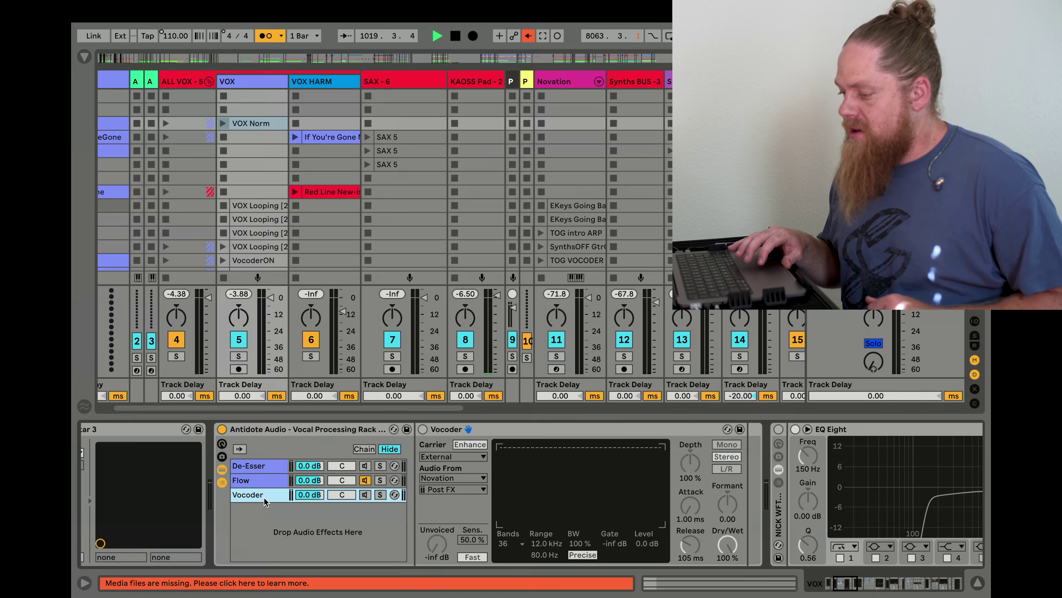
click(265, 481)
Scroll past Multiband Dynamics, Ballad Reverb, MicroShift and Overdrive and select Ambience Medium.
scroll(264, 480, right, 10)
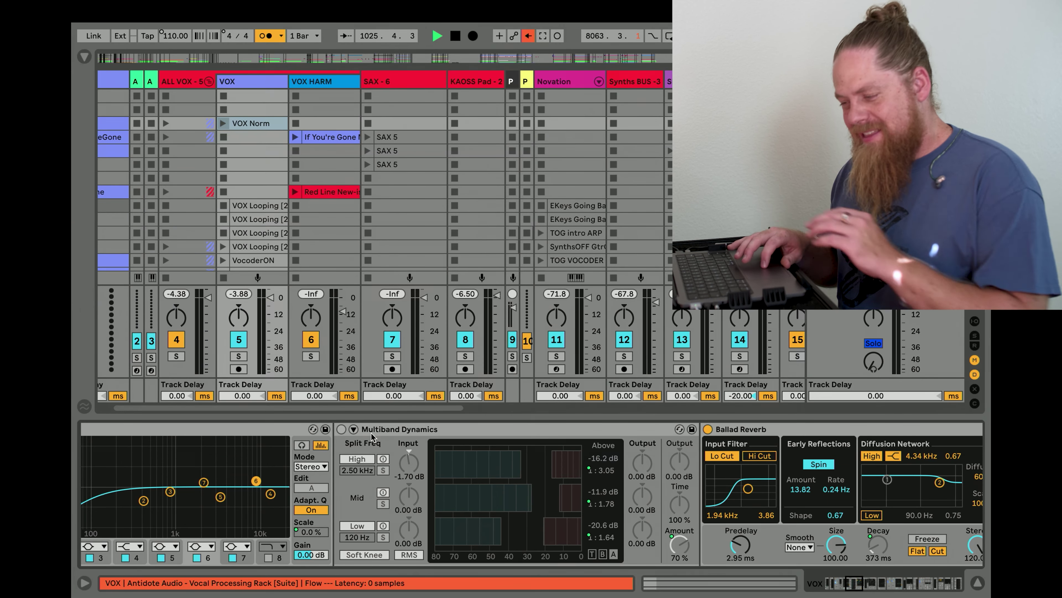
scroll(395, 470, left, 10)
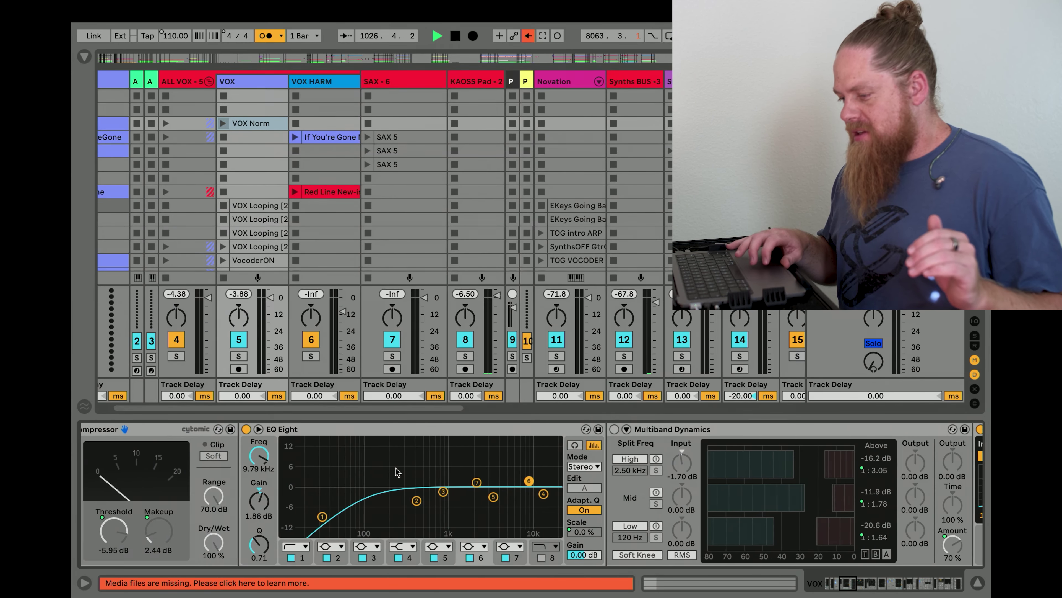
scroll(396, 471, right, 8)
scroll(395, 471, right, 5)
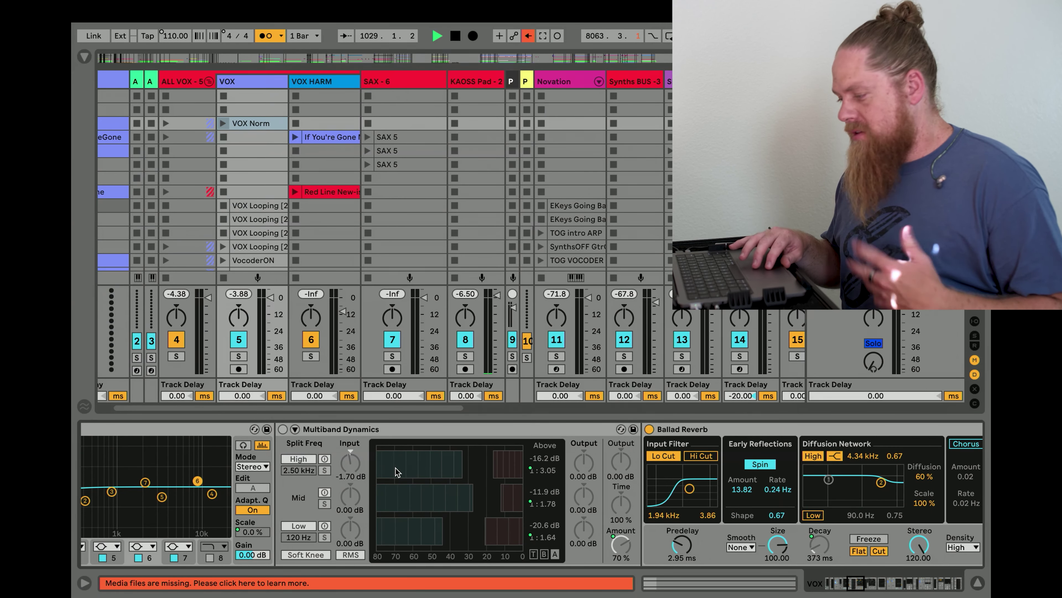
scroll(396, 468, right, 6)
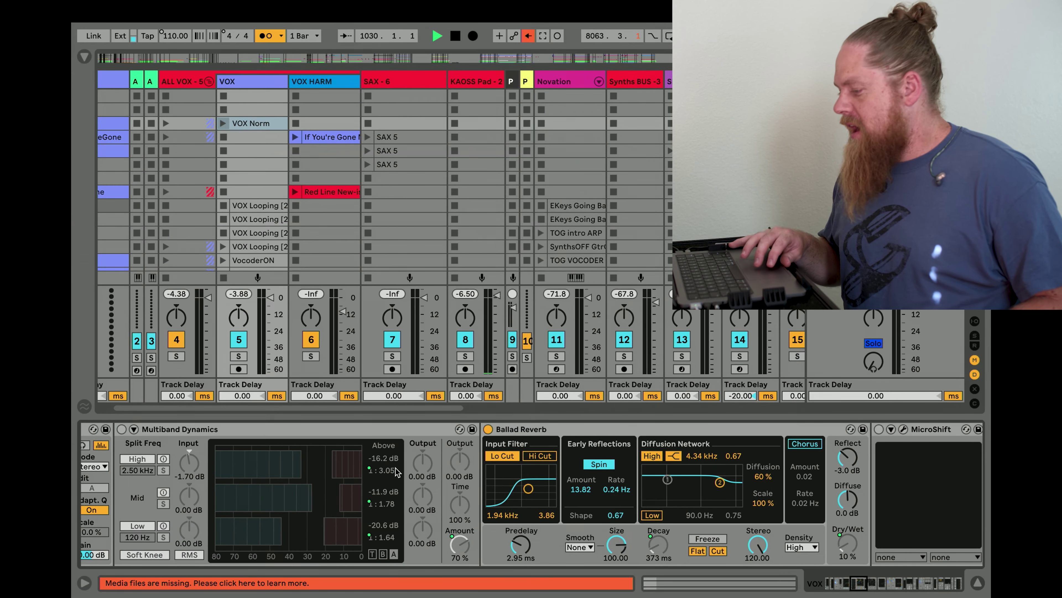
scroll(396, 472, right, 3)
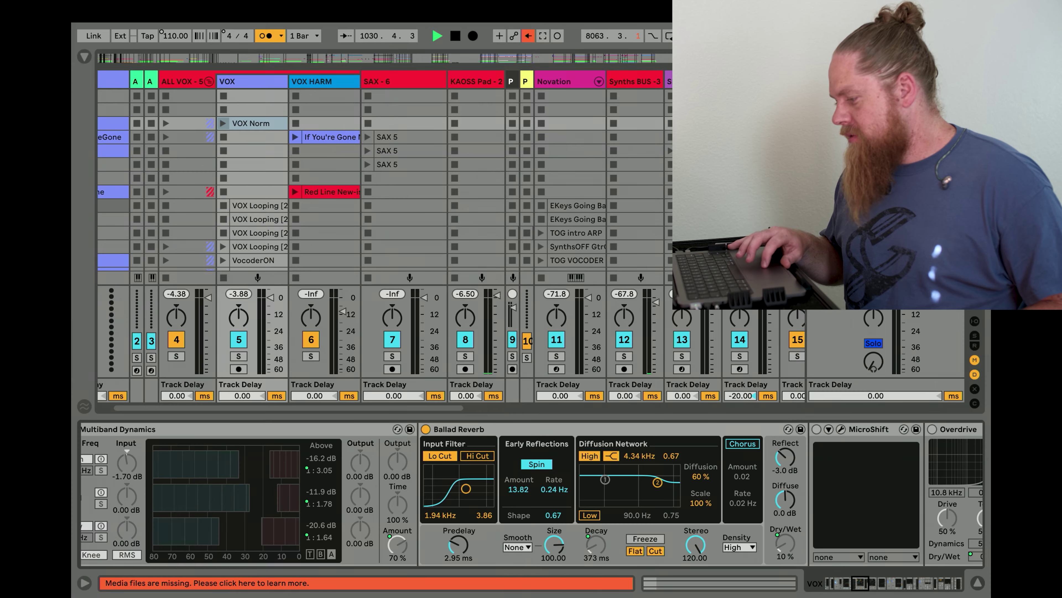
scroll(382, 444, right, 20)
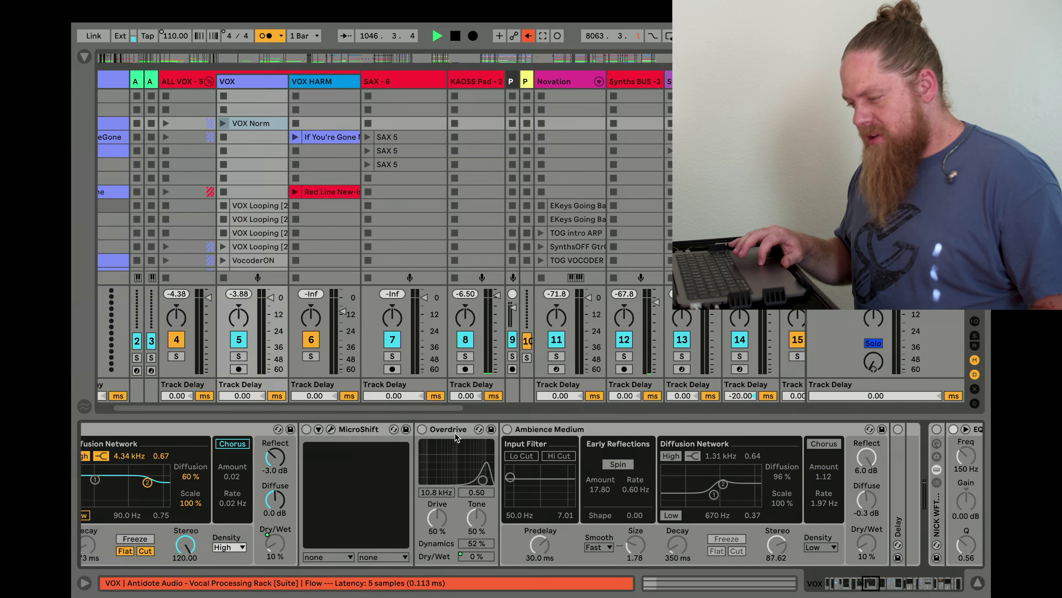
scroll(465, 437, right, 9)
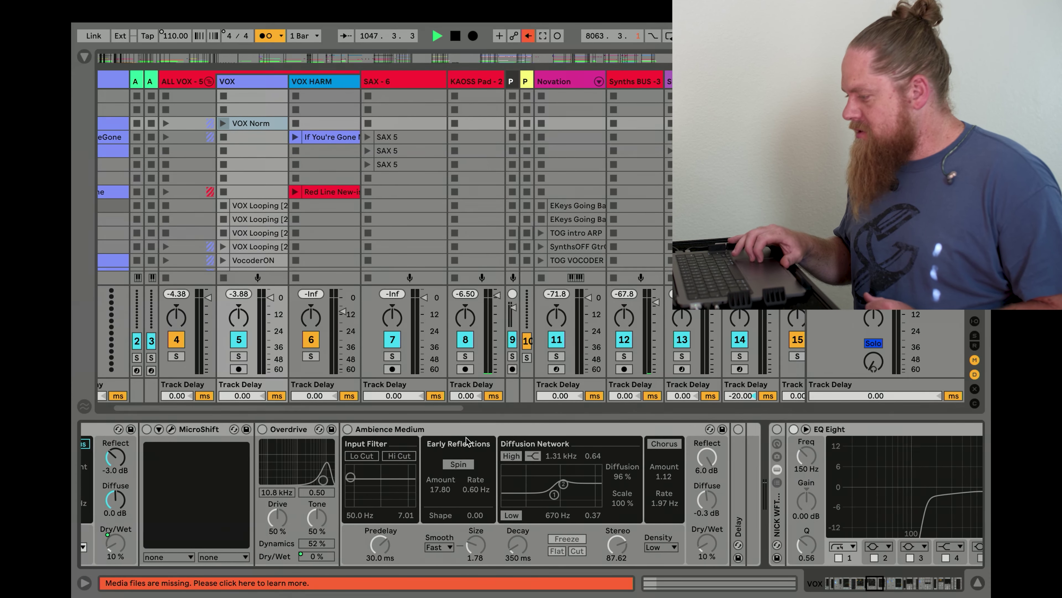
click(376, 430)
scroll(376, 434, right, 9)
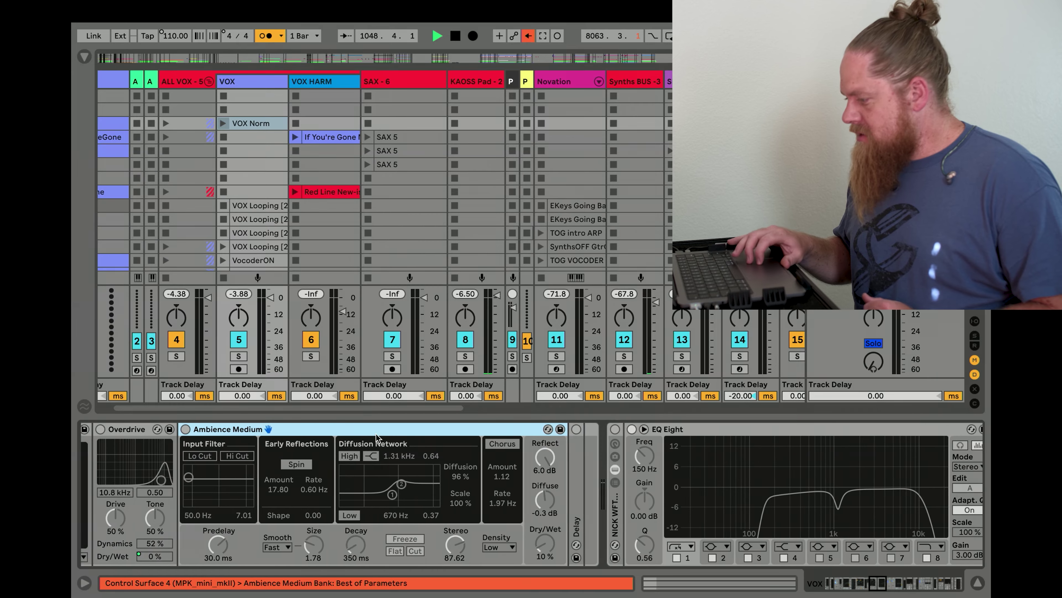
Select the LVOX PROC rack and view its first and chorus processing chains.
scroll(376, 437, right, 20)
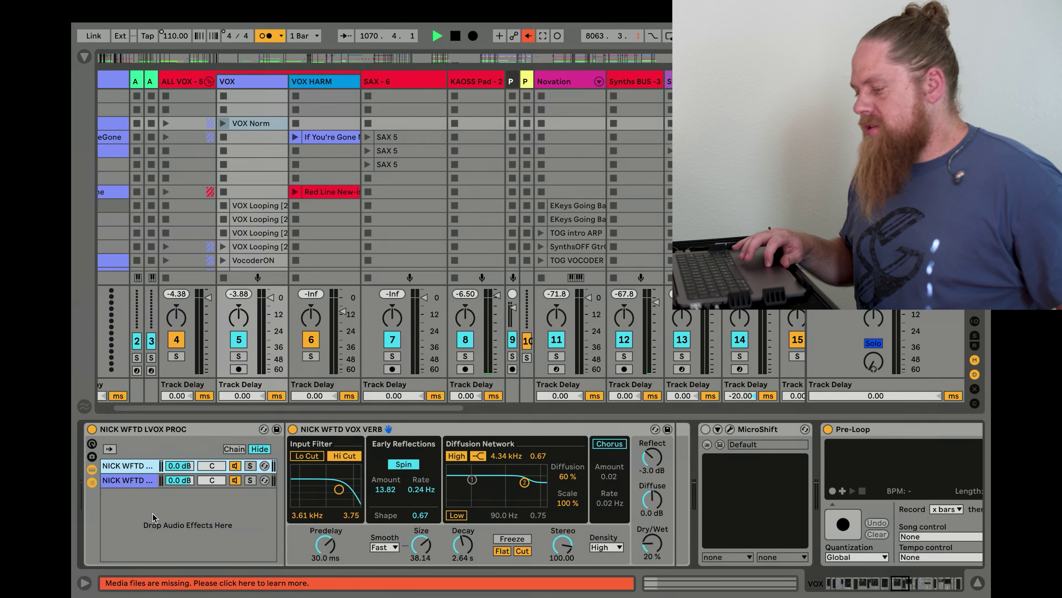
click(180, 432)
click(138, 469)
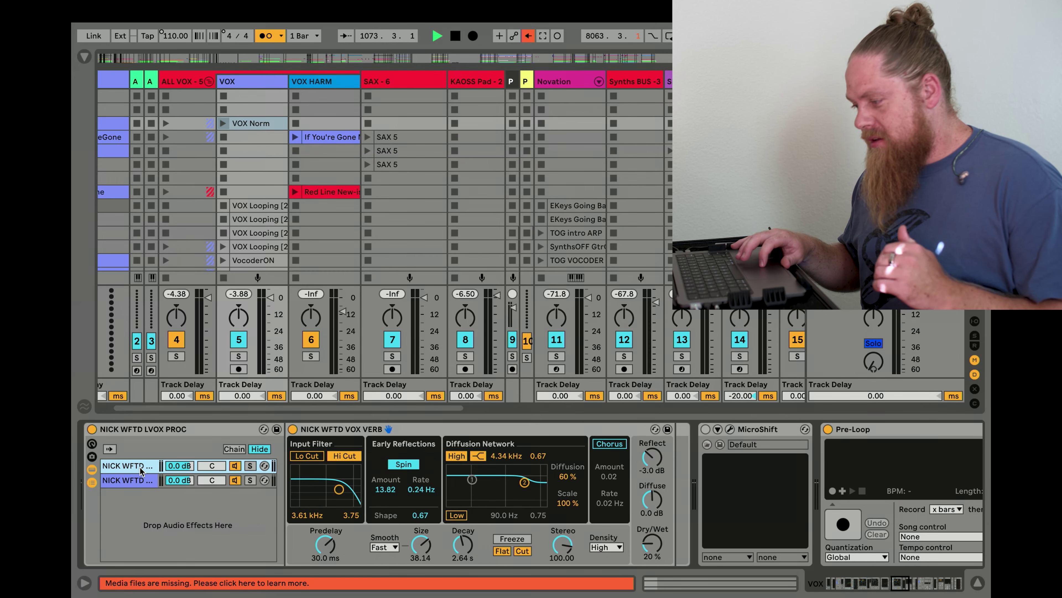
click(131, 480)
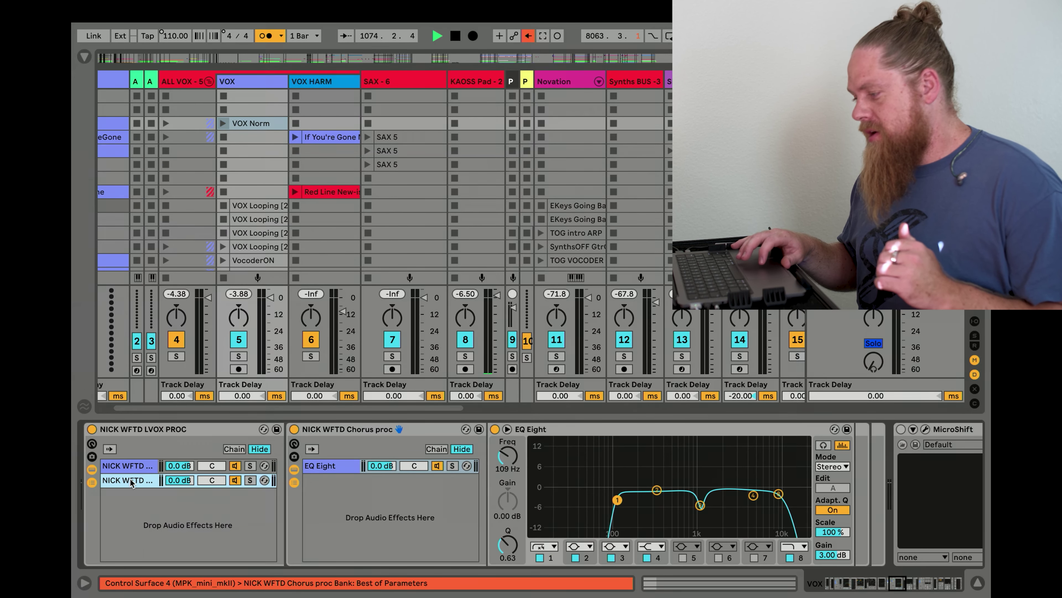
Select the MicroShift device, then move the selection to Pre-Loop.
scroll(326, 481, right, 10)
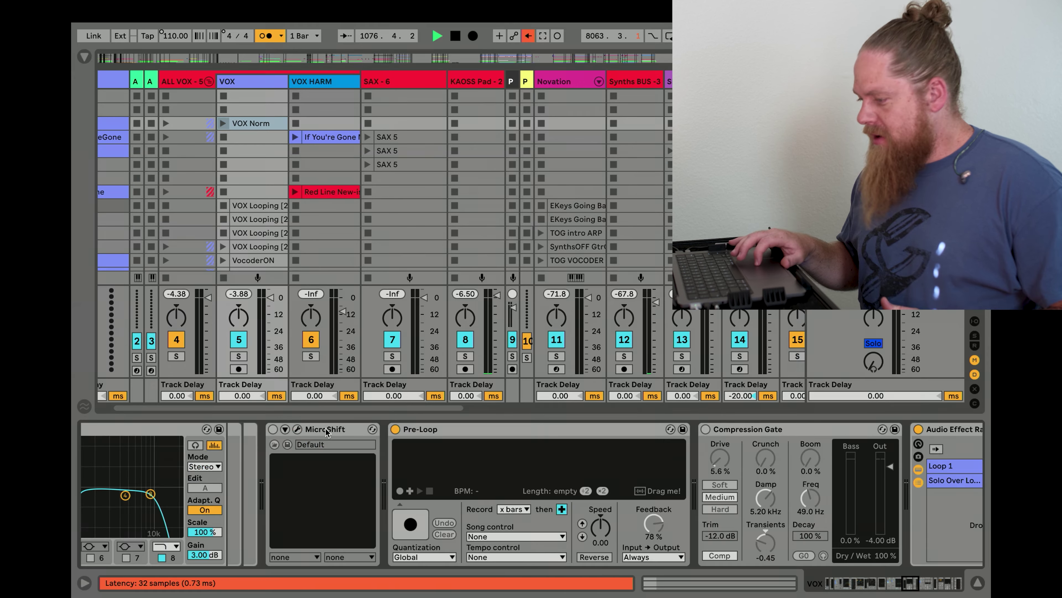
click(326, 431)
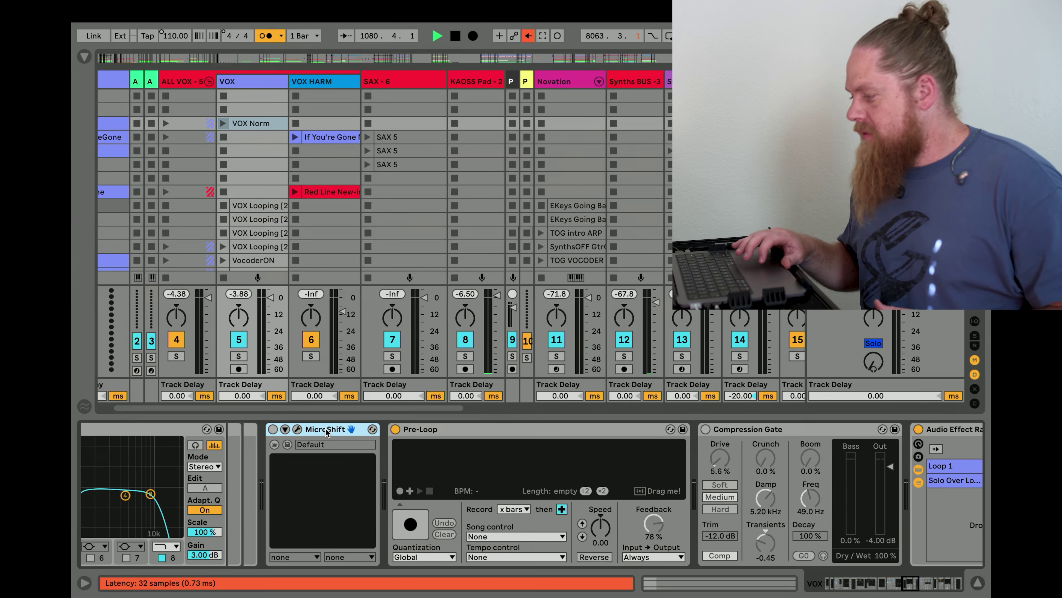
key(Right)
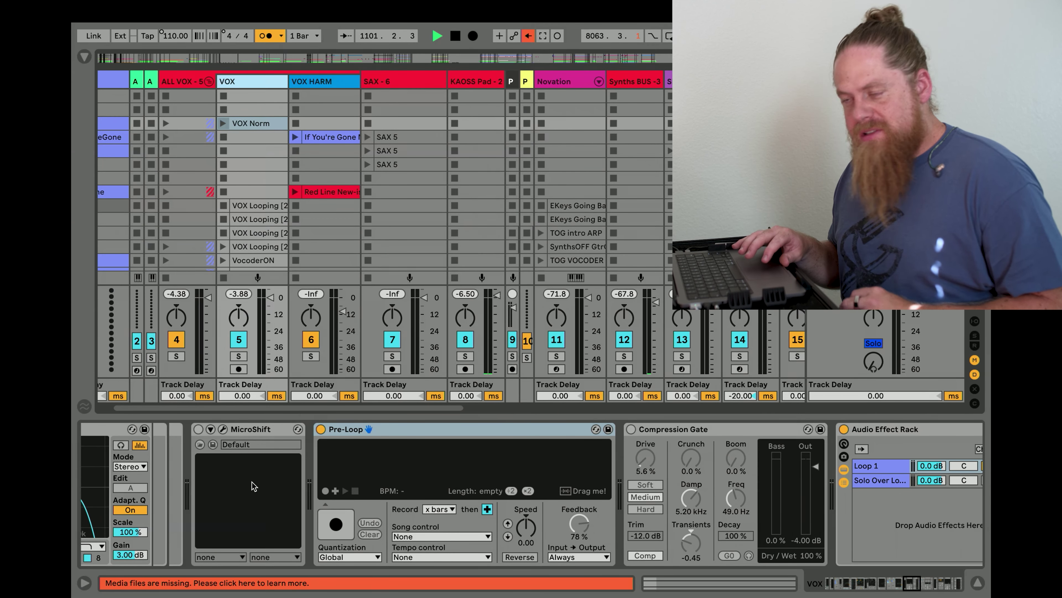
scroll(252, 485, right, 6)
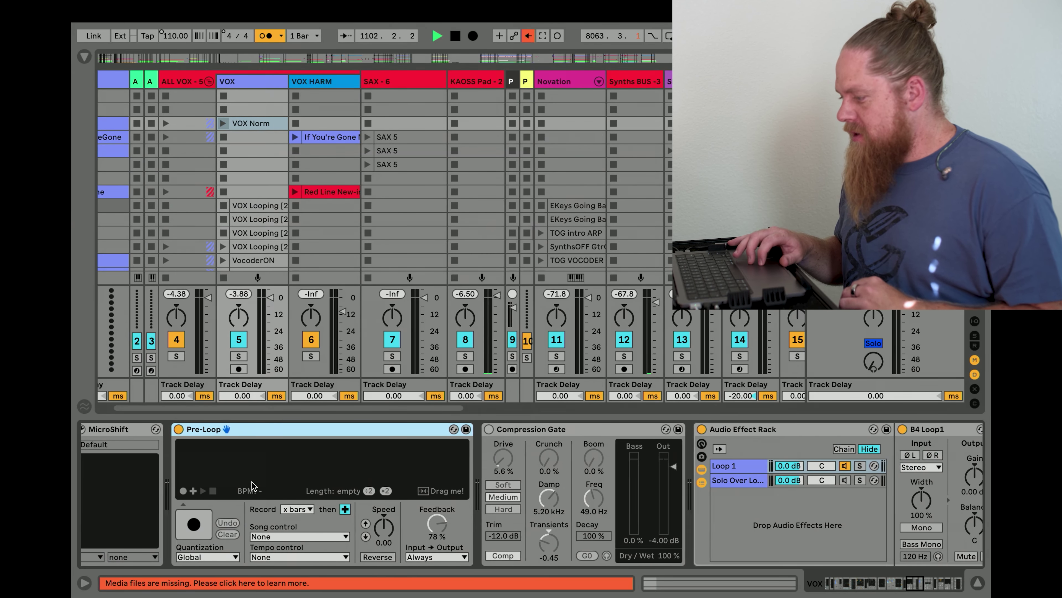
scroll(251, 485, left, 1)
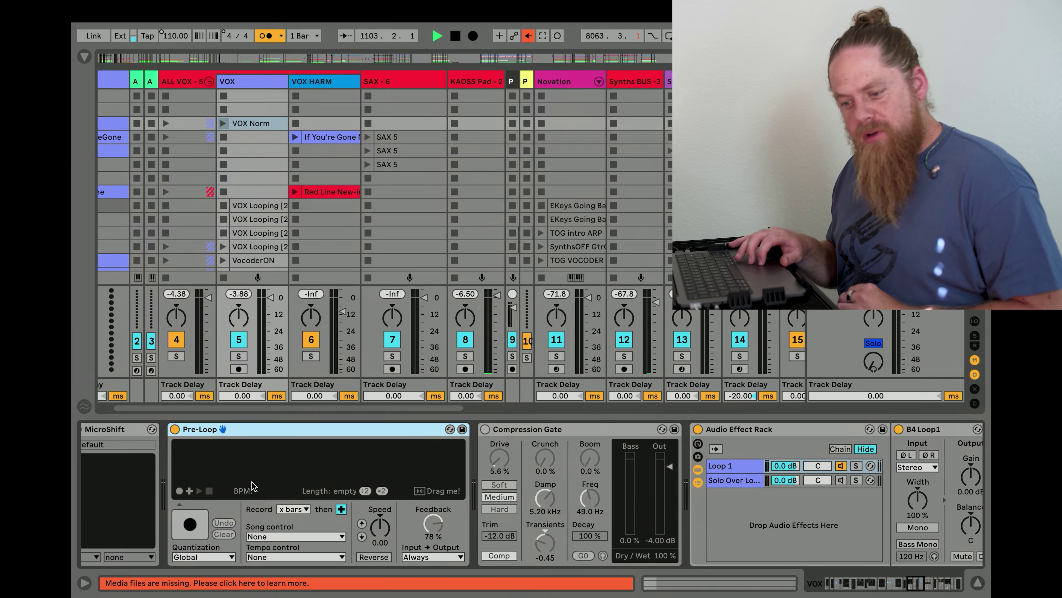
scroll(363, 427, left, 2)
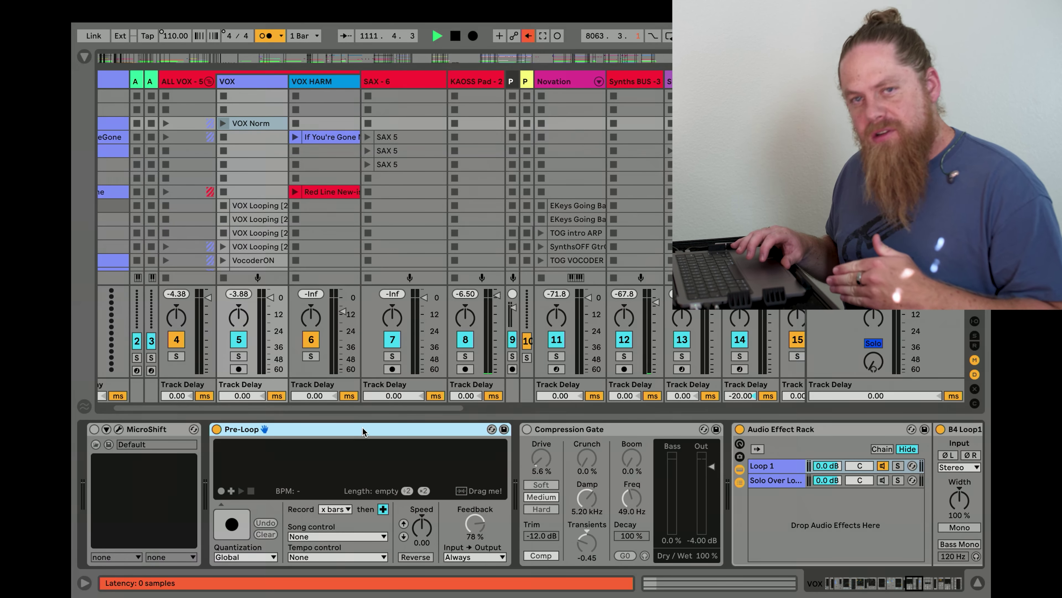
scroll(363, 427, left, 12)
scroll(282, 475, right, 11)
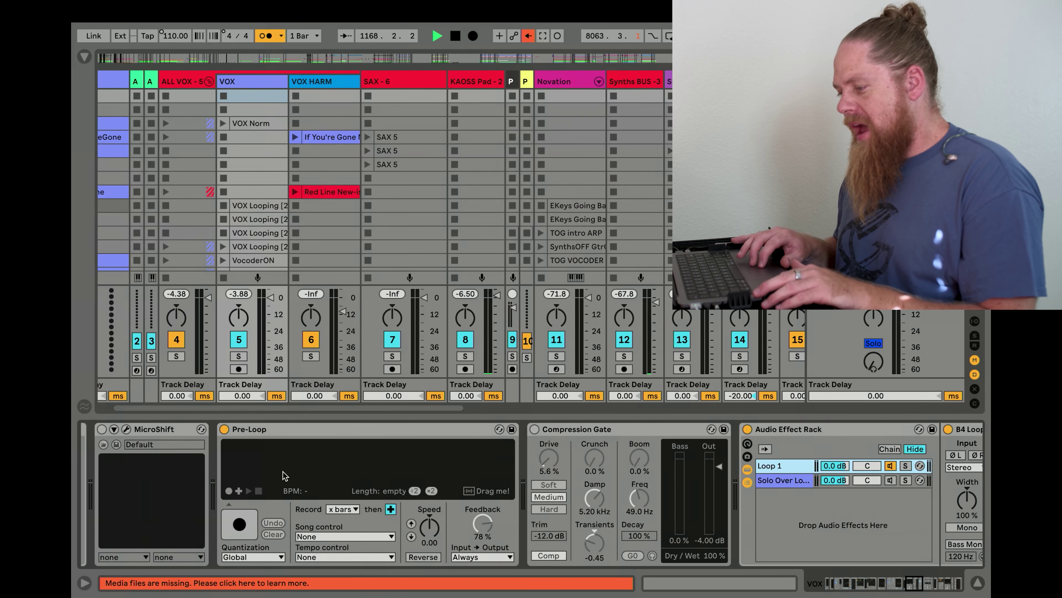
scroll(283, 475, right, 4)
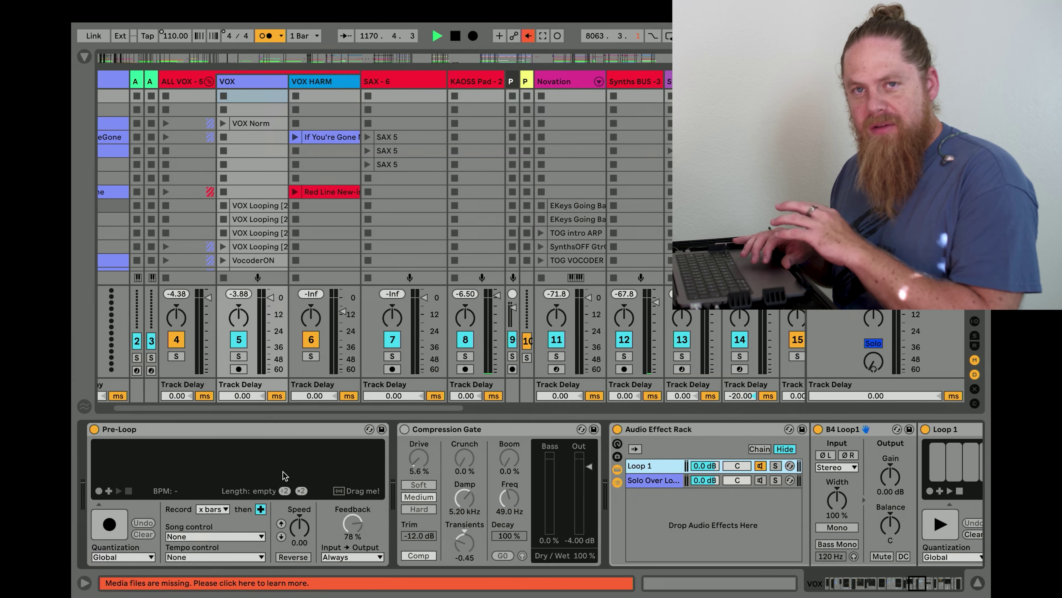
scroll(283, 475, left, 2)
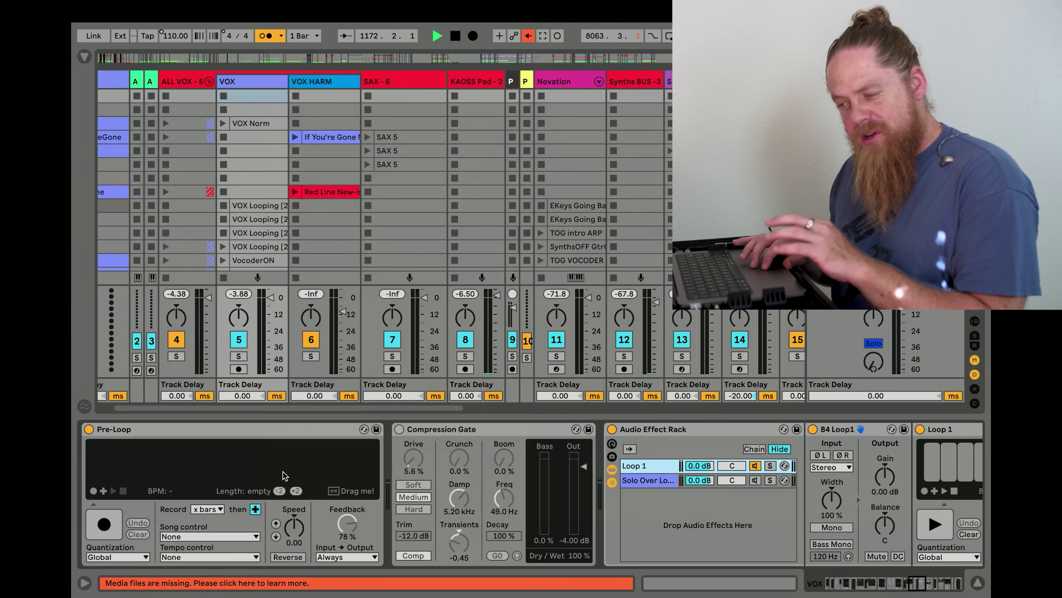
scroll(283, 475, right, 3)
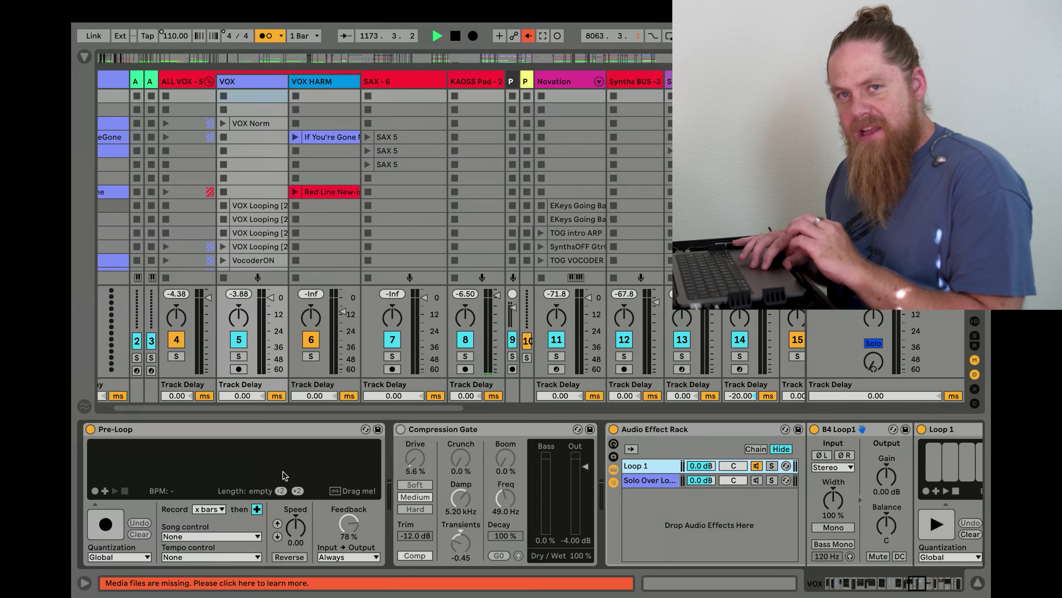
scroll(282, 475, left, 2)
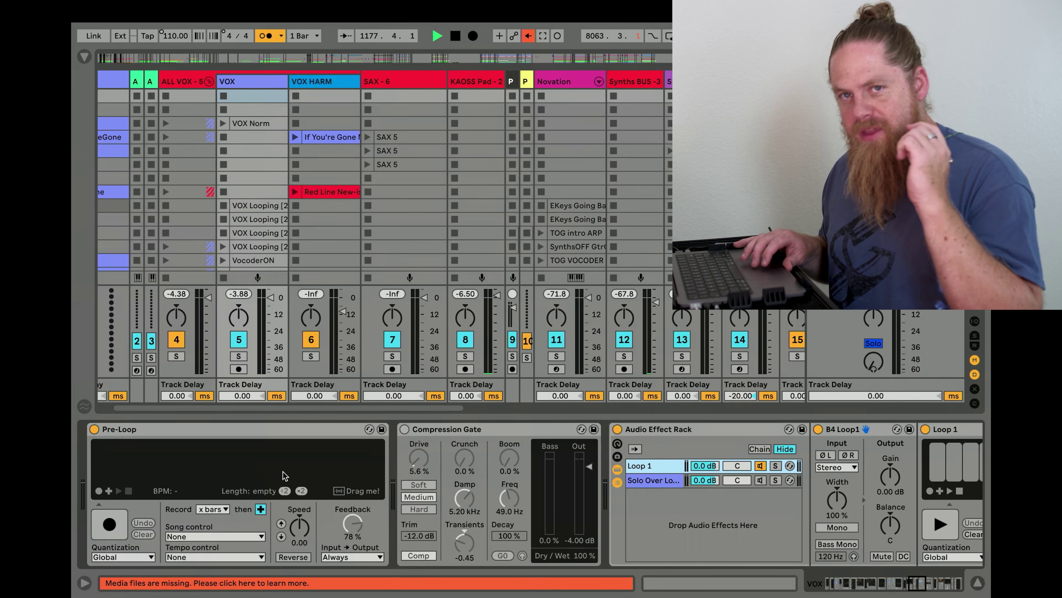
scroll(283, 475, right, 5)
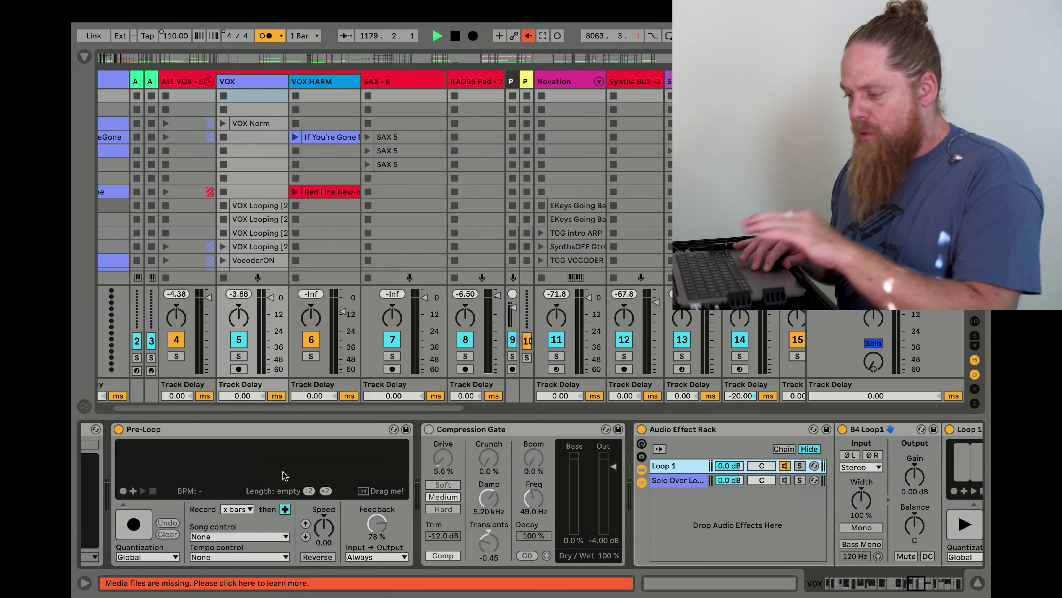
scroll(283, 472, right, 3)
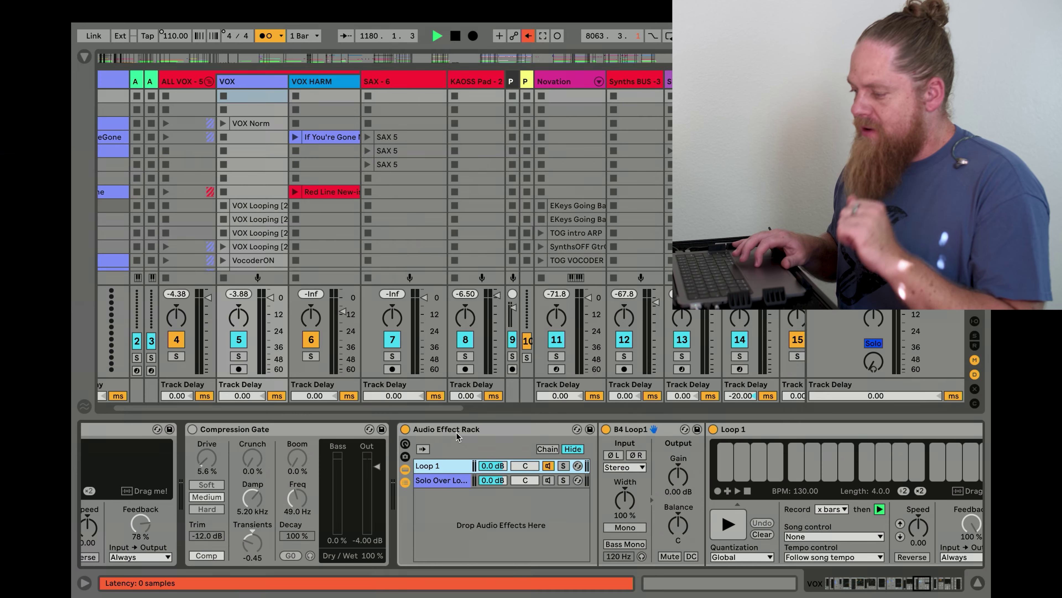
click(281, 466)
click(284, 477)
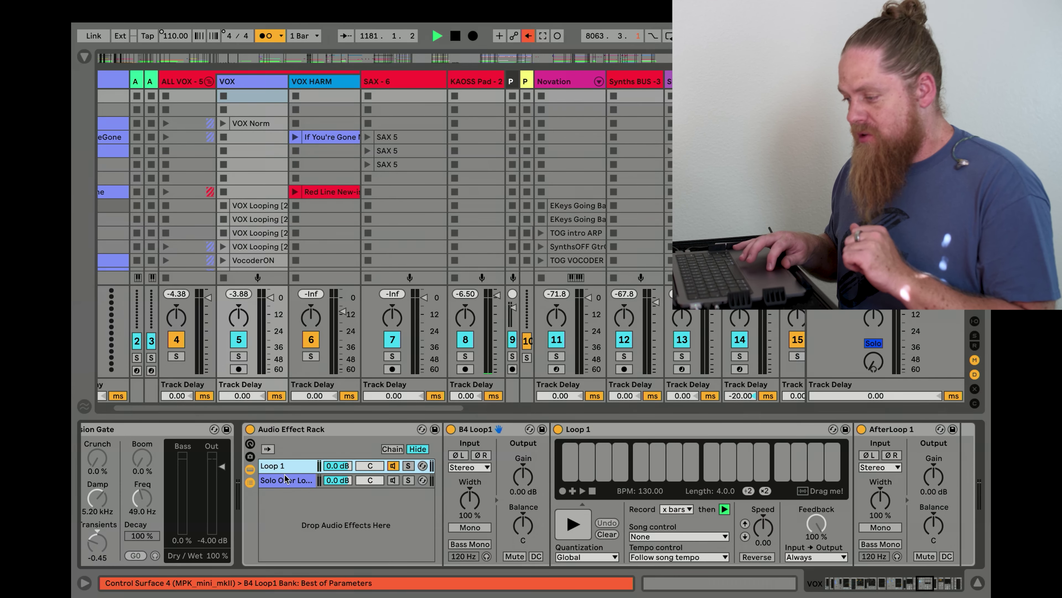
click(284, 470)
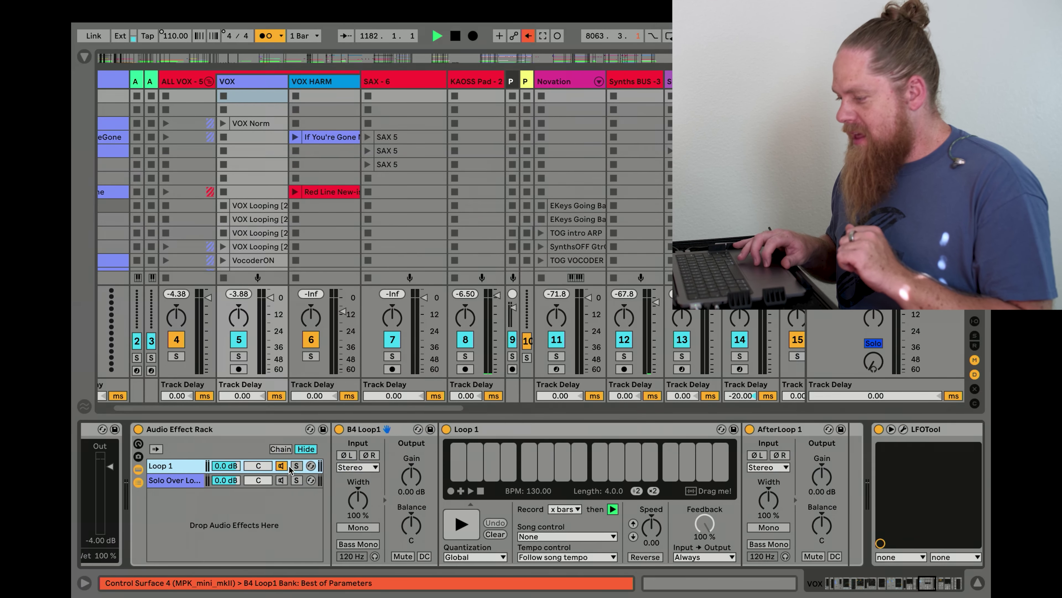
scroll(288, 471, right, 3)
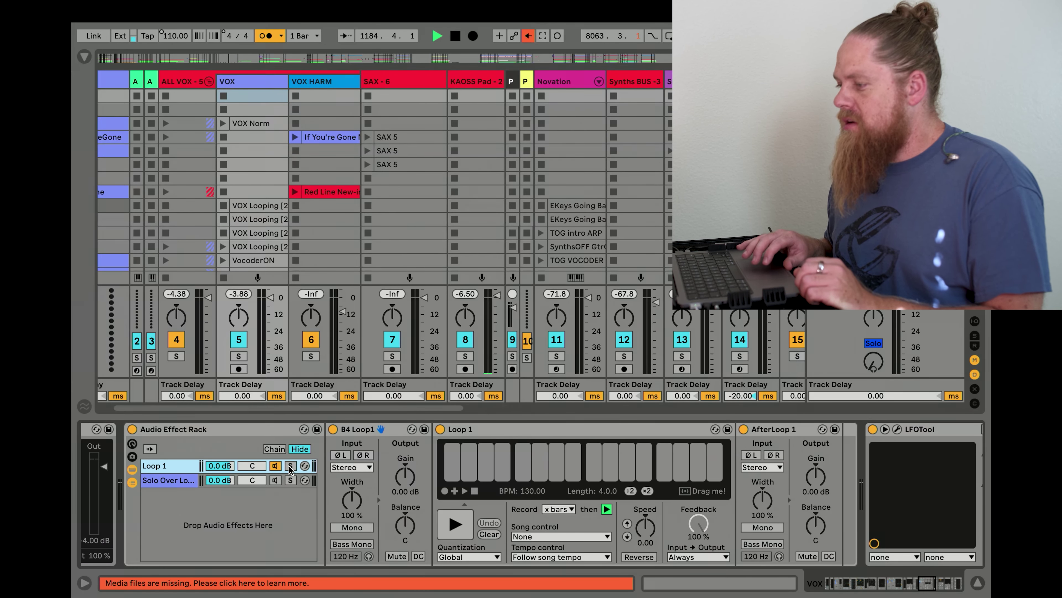
scroll(290, 469, left, 1)
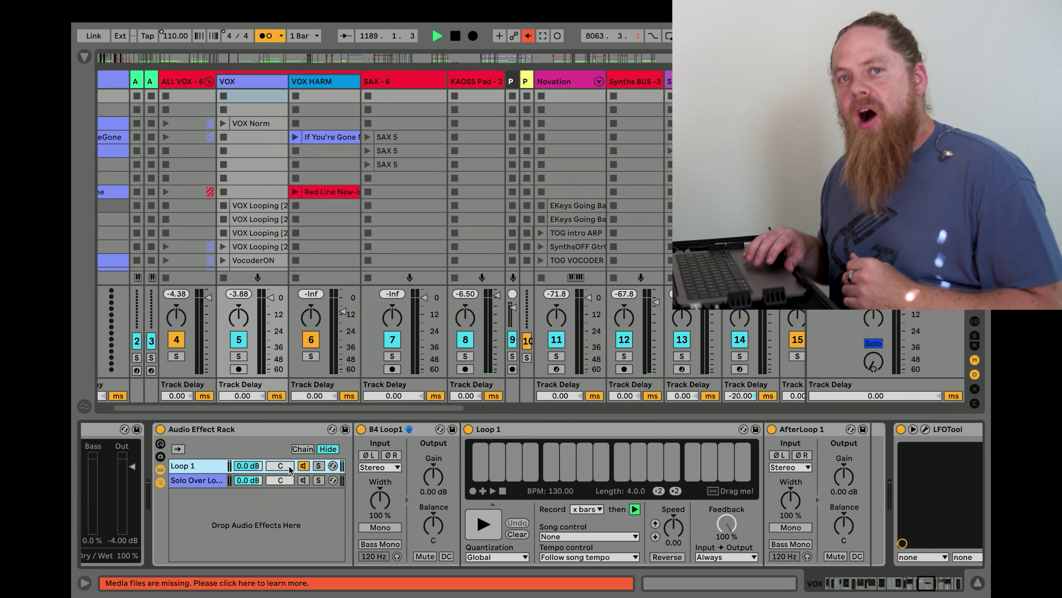
scroll(290, 469, left, 2)
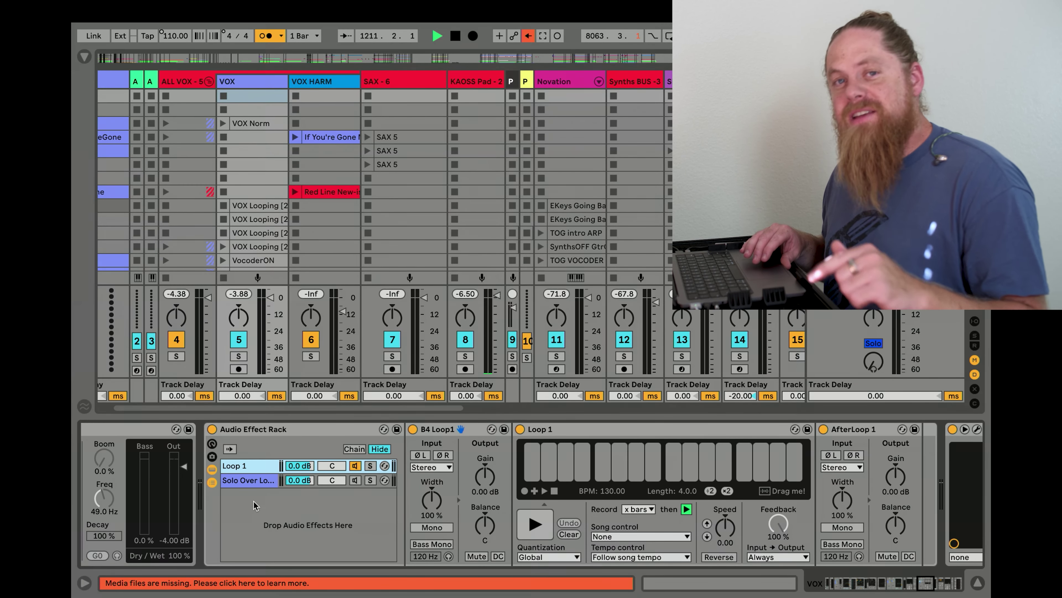
Scroll to the VOX track's LFOTool device and open its plugin window.
scroll(254, 501, right, 10)
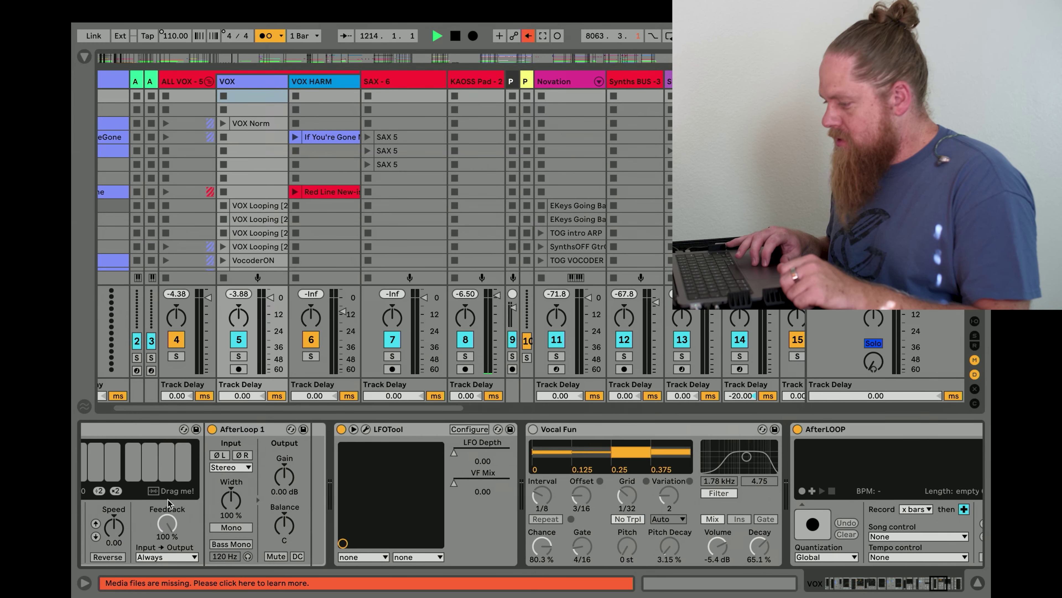
click(363, 430)
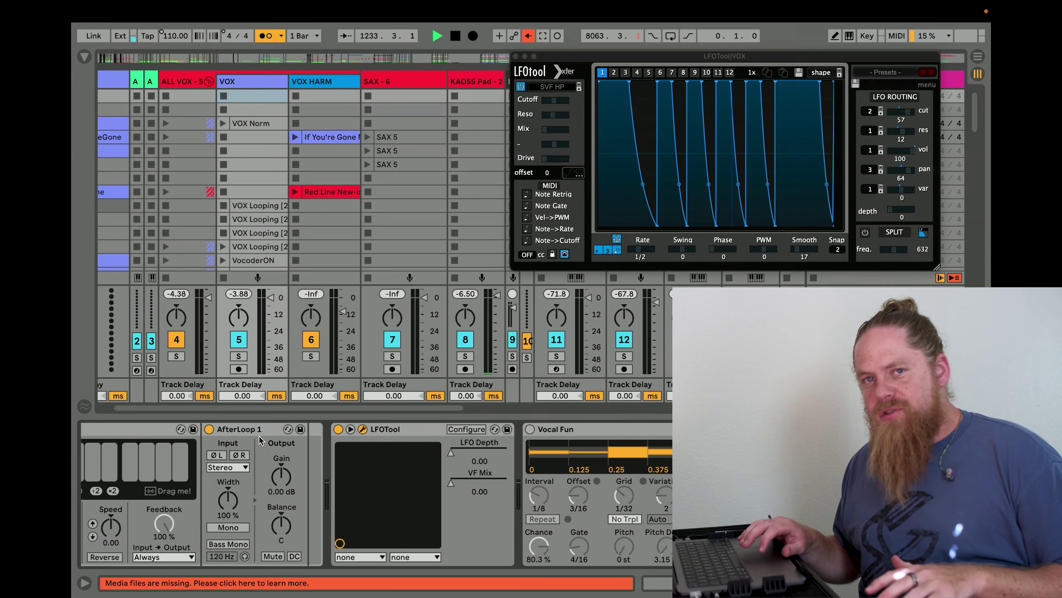
Browse the VOX chain, hide the browser with Cmd+Opt+B, and lock the MPK control surface to Vocal Fun.
scroll(244, 498, left, 3)
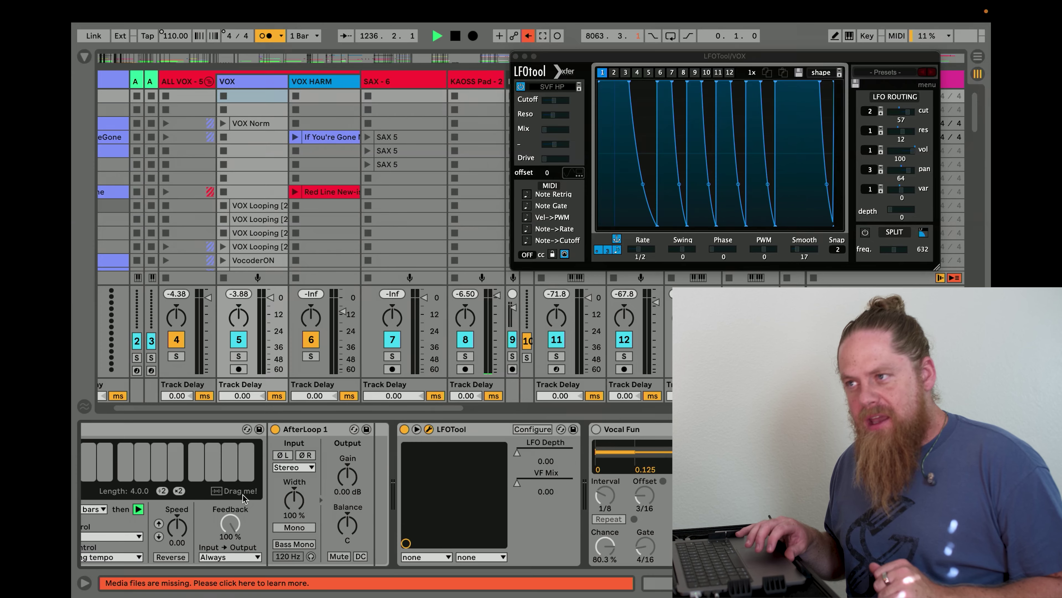
scroll(376, 431, right, 3)
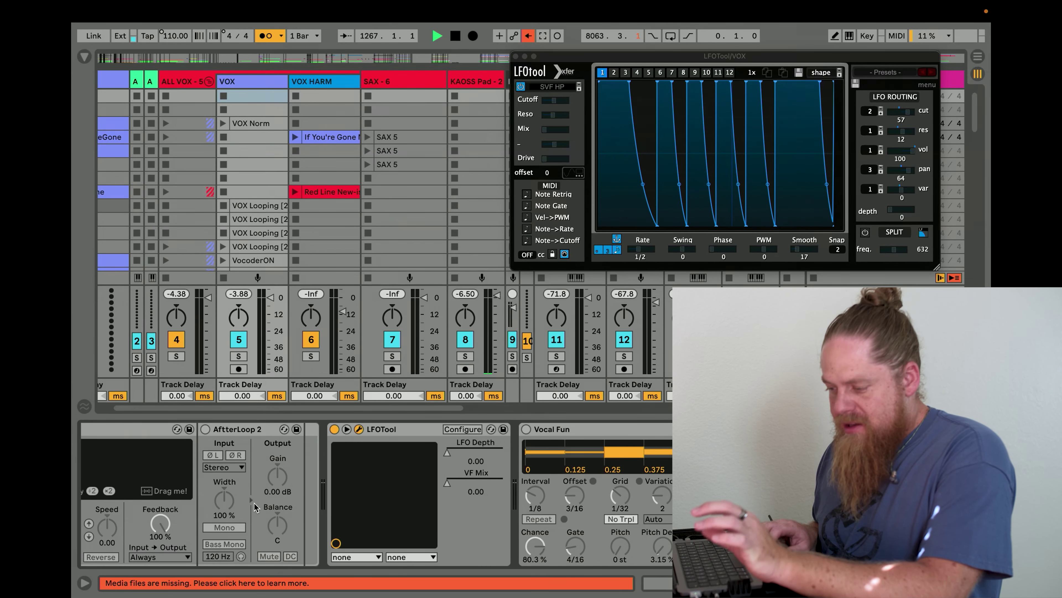
scroll(255, 507, left, 6)
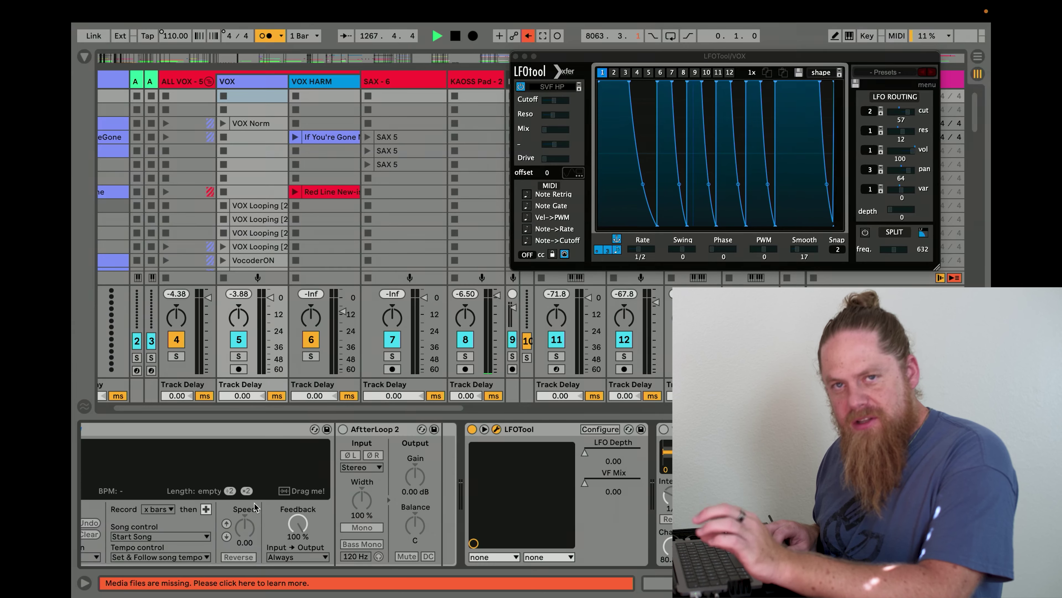
scroll(255, 507, left, 1)
scroll(255, 507, left, 1)
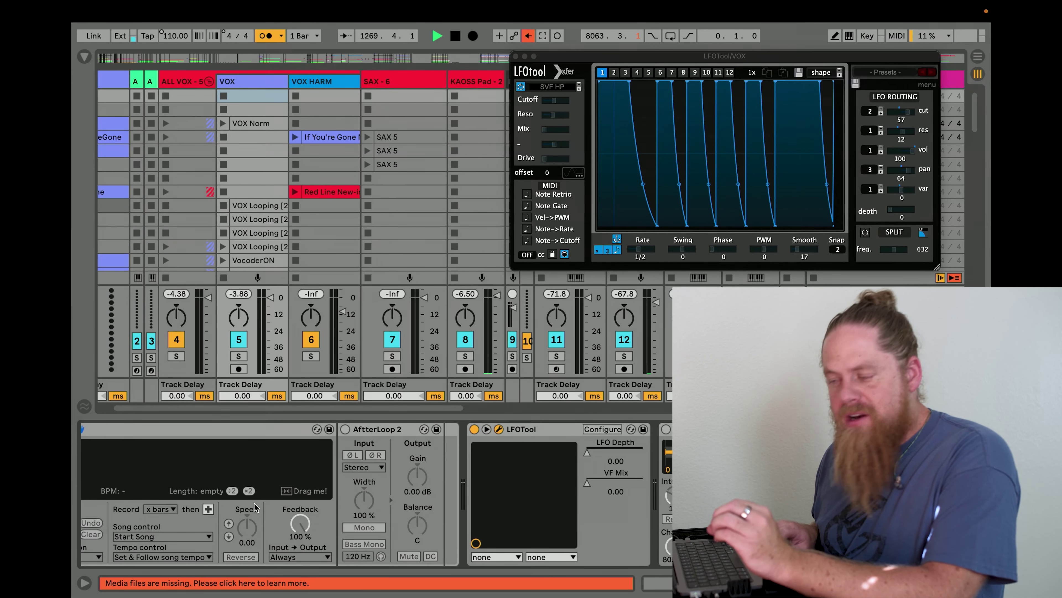
scroll(255, 507, right, 1)
scroll(255, 507, left, 5)
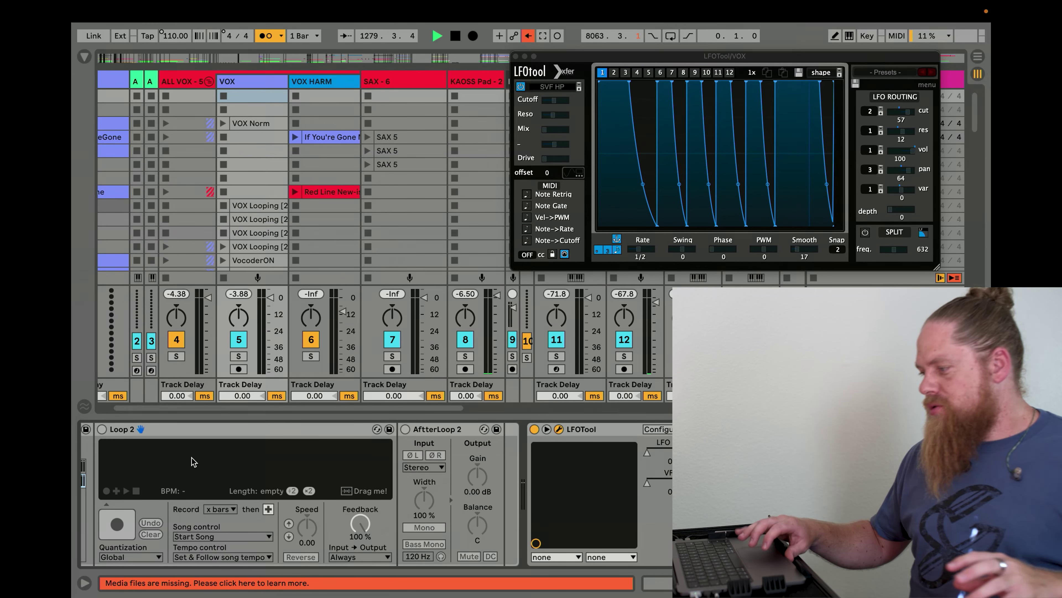
scroll(192, 462, right, 5)
scroll(445, 492, right, 10)
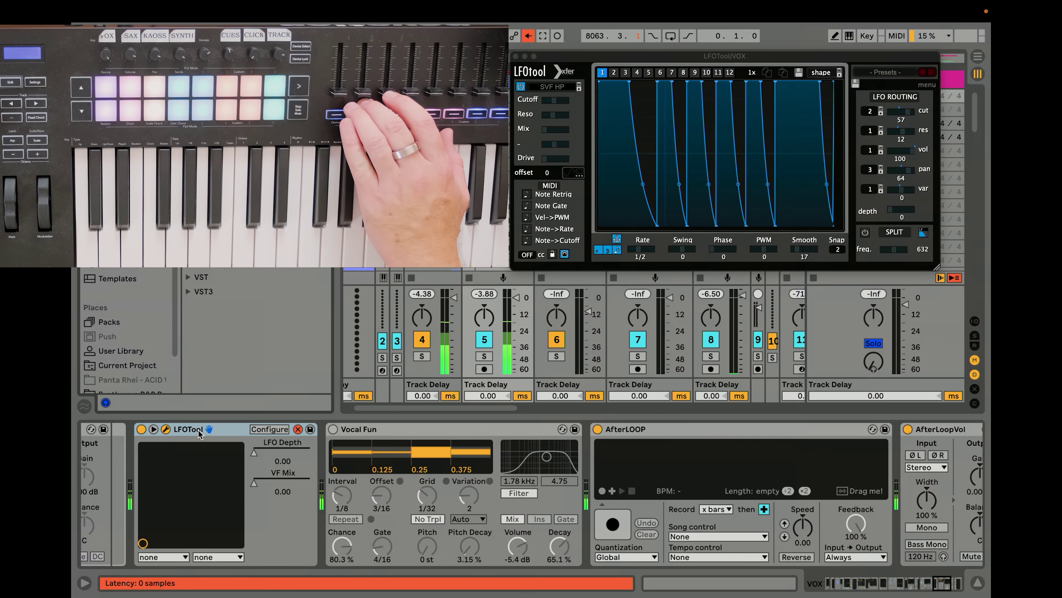
key(super+alt+b)
click(386, 458)
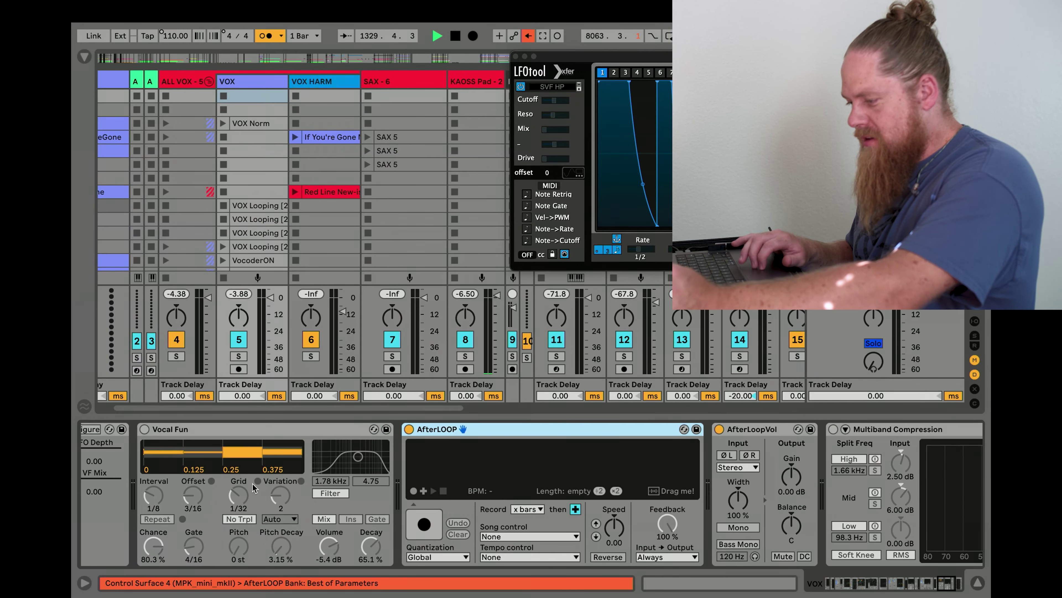
scroll(253, 487, left, 10)
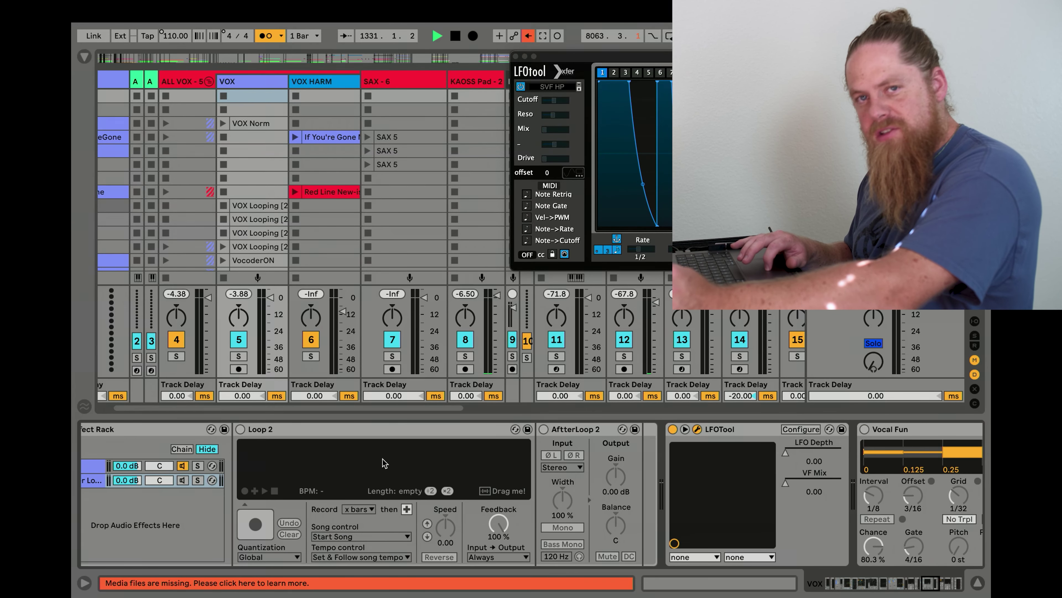
scroll(384, 462, right, 8)
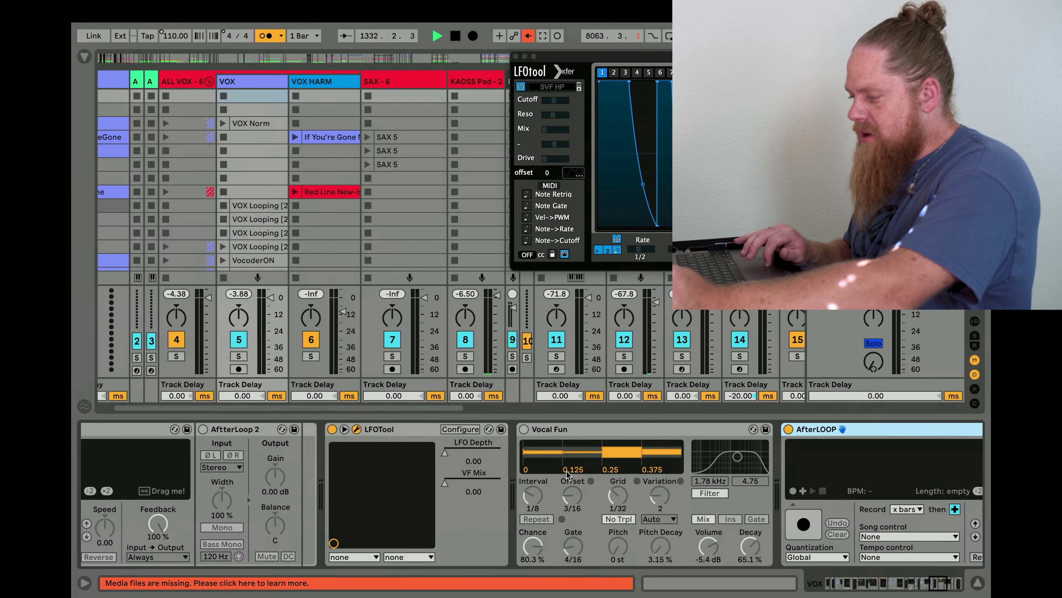
scroll(557, 454, right, 9)
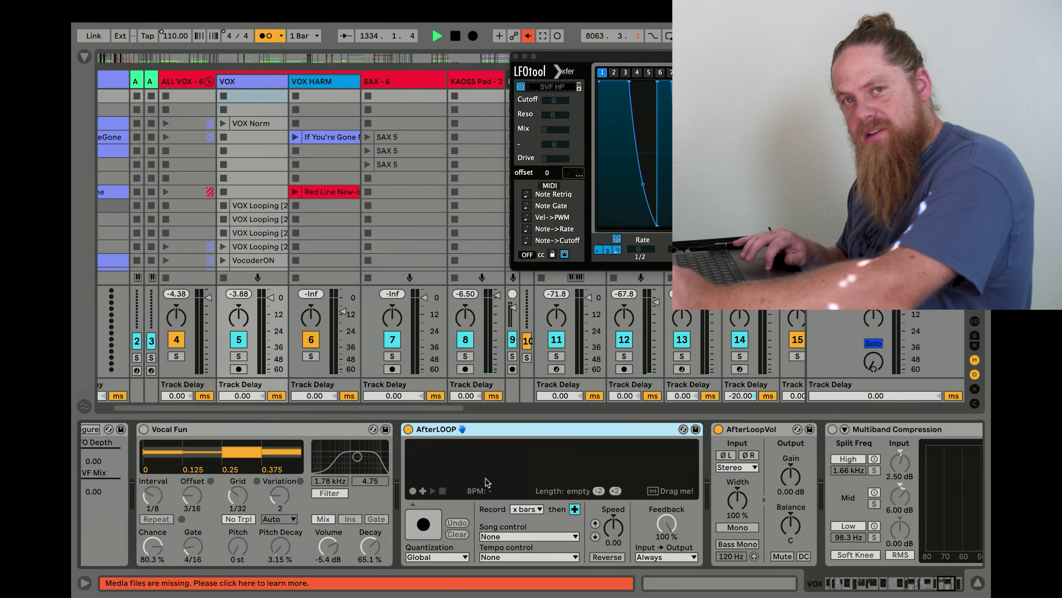
scroll(486, 481, right, 3)
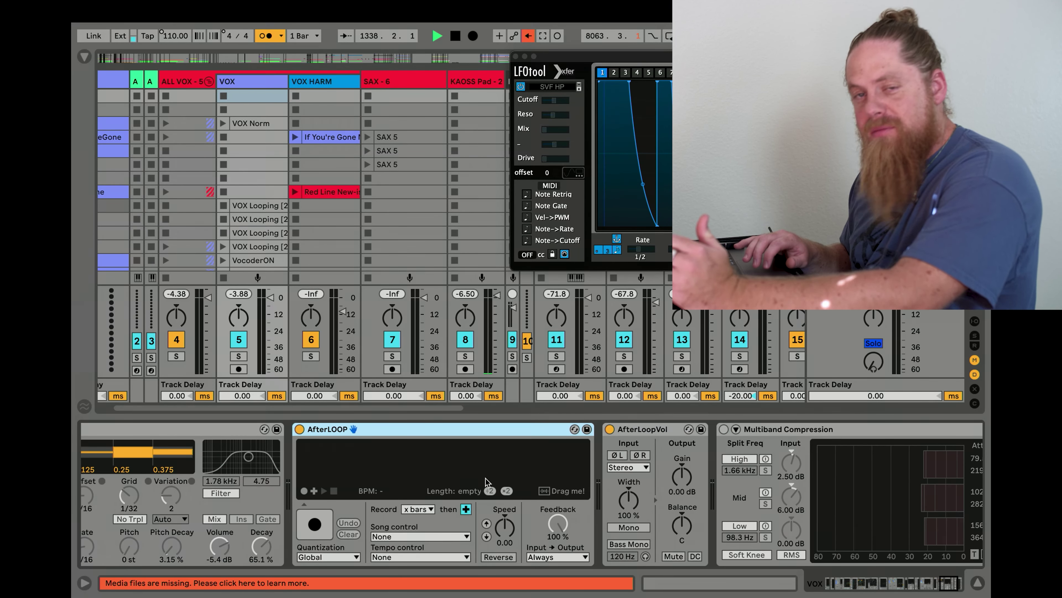
scroll(487, 482, right, 5)
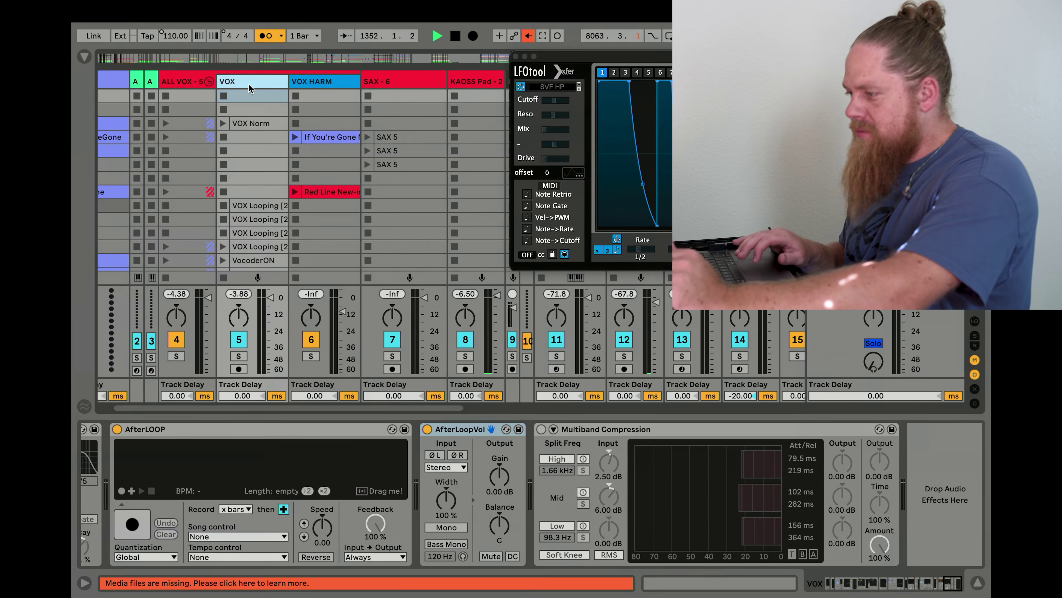
Check the VOX HARM clip, then show the ALL VOX - 5 group's Artillery2 and Upper Ceiling chain.
click(186, 82)
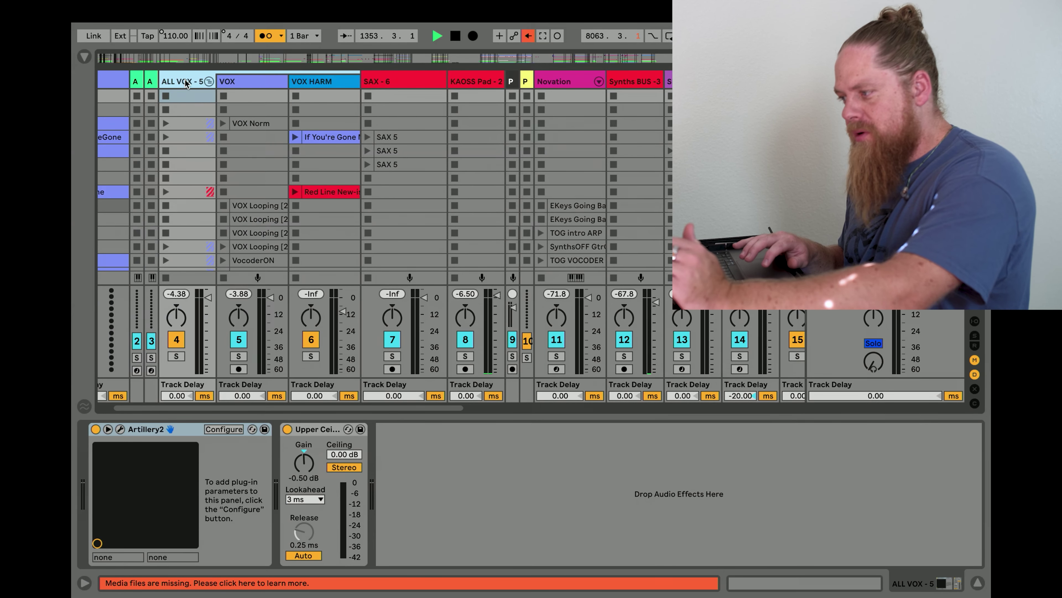
click(335, 136)
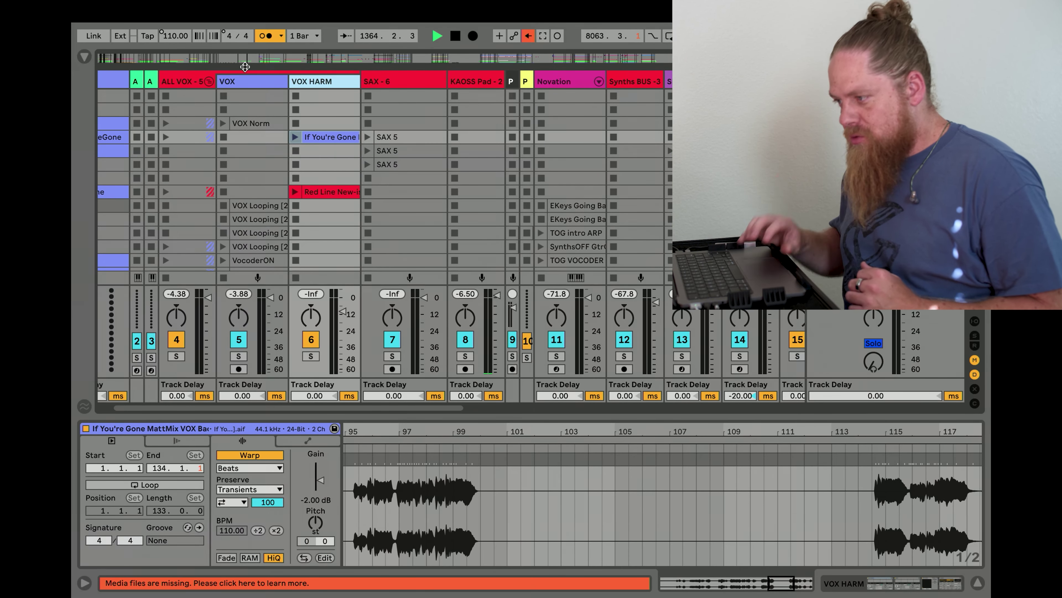
click(254, 85)
click(175, 83)
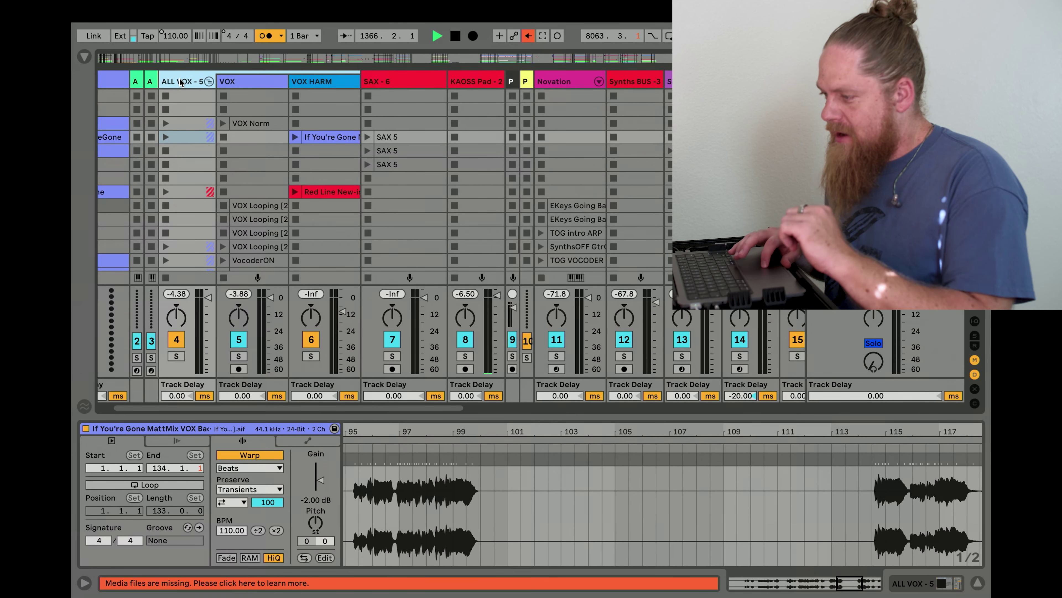
key(shift+Tab)
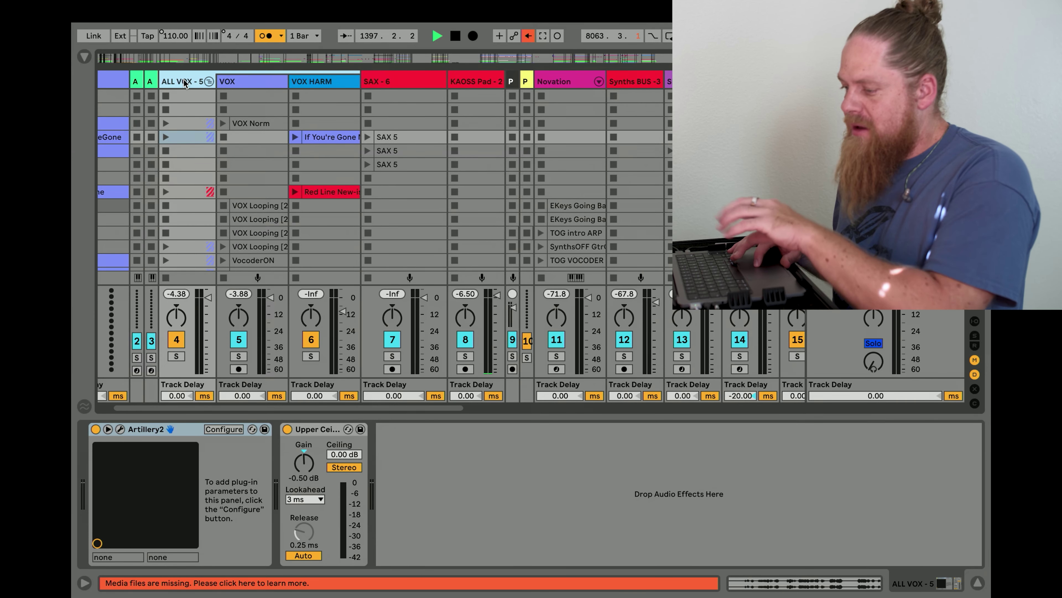
click(121, 429)
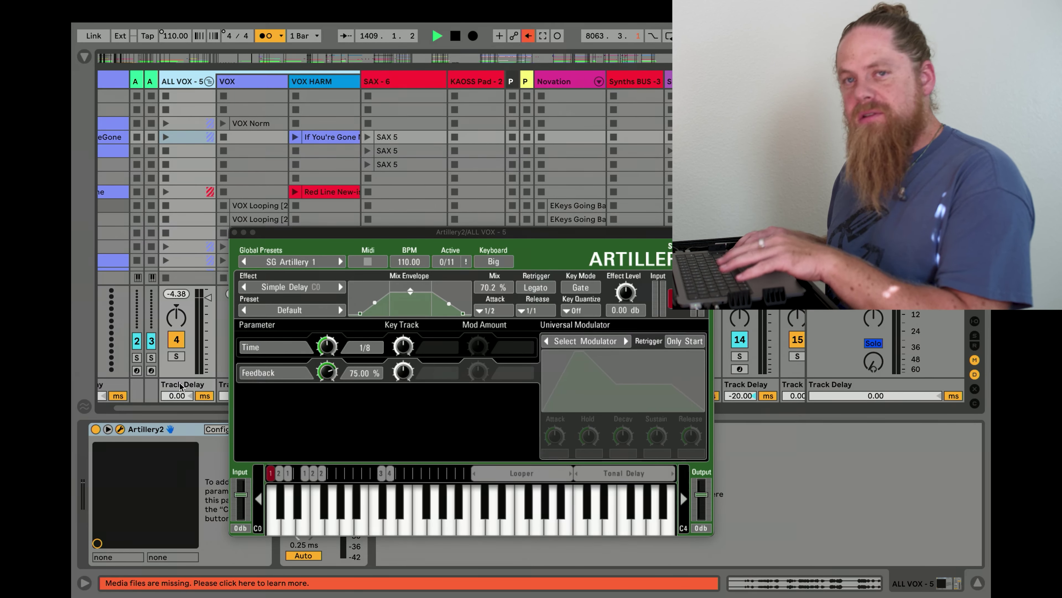
drag(317, 232, 298, 242)
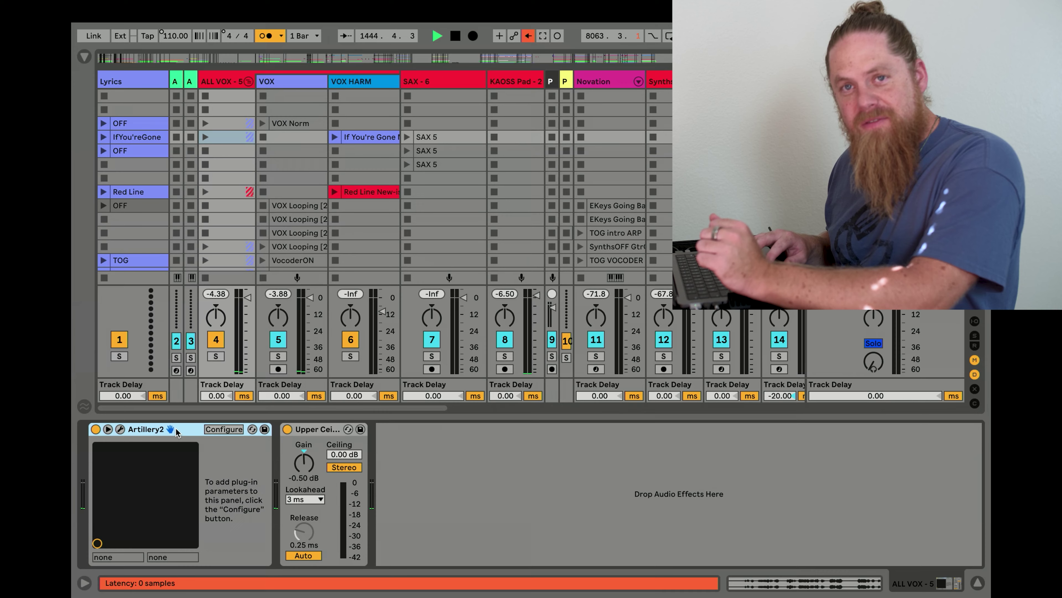
Turn on the Sends and Returns display in the Session mixer.
click(974, 346)
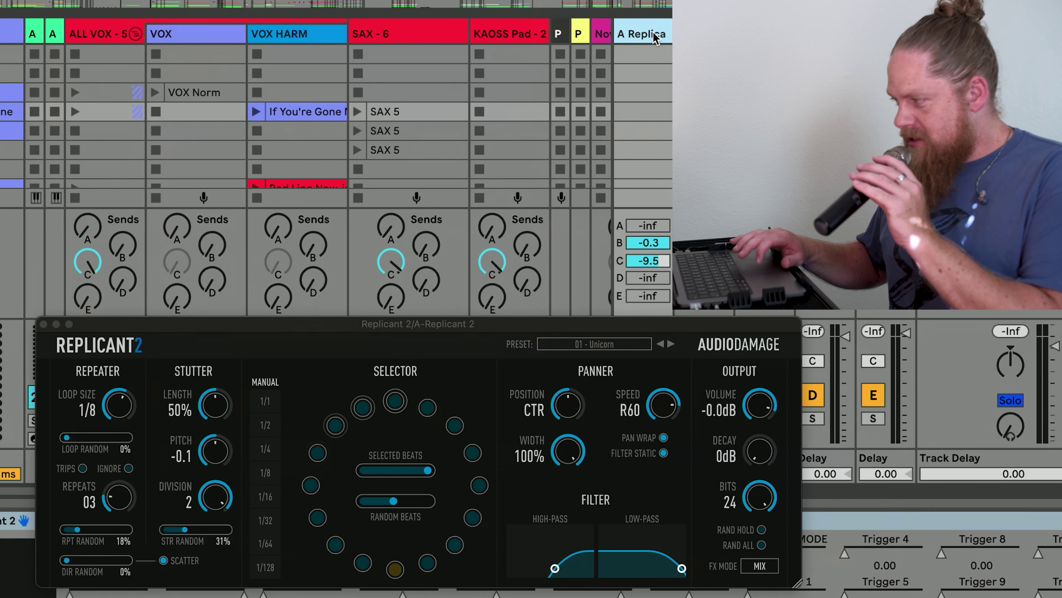
Open and close return A's Replicant 2 window, then view return B's Ping delay and Utility.
click(654, 37)
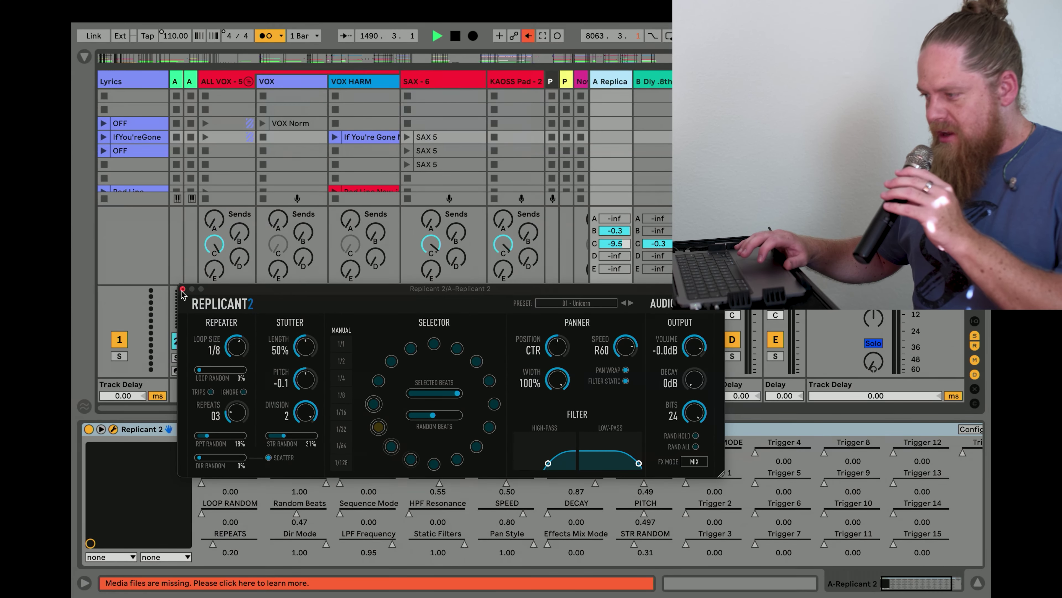
click(183, 289)
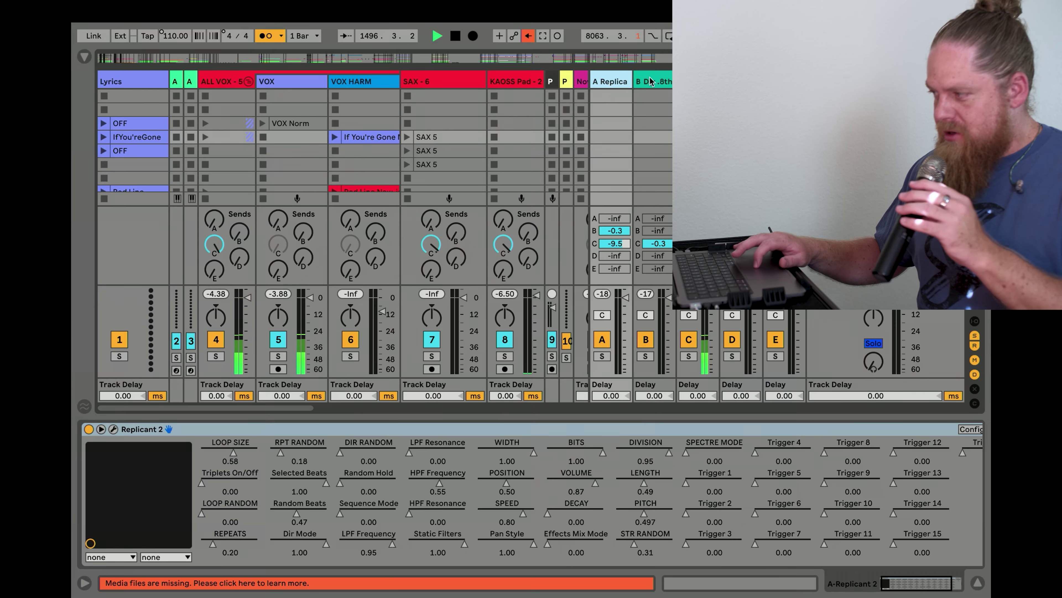
click(664, 83)
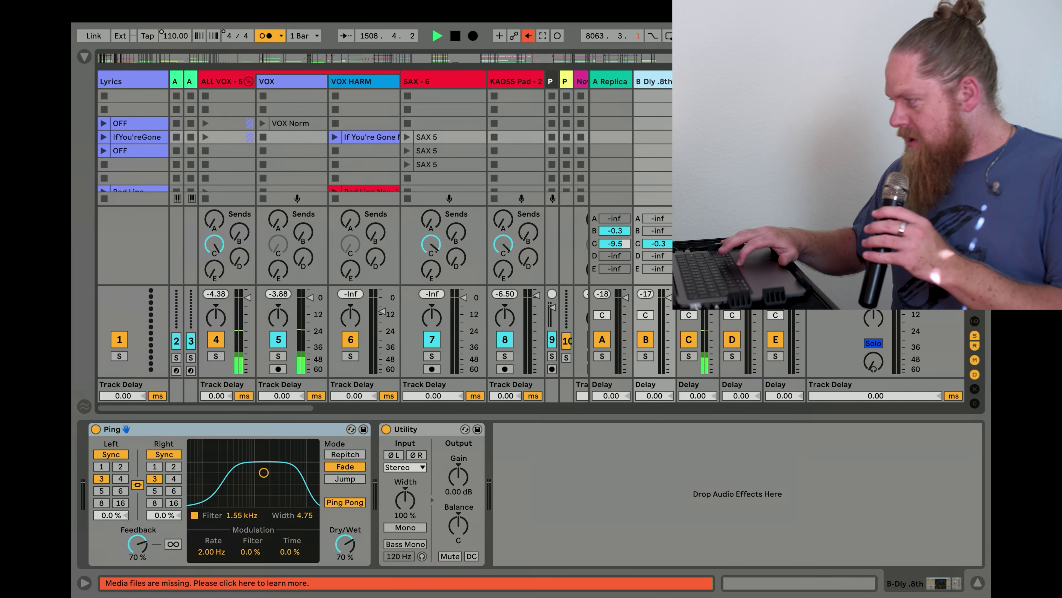
Step through the E-Beat Repeat and D-Dly 18th returns, then show return A's Replicant 2 parameters.
key(Right)
key(Right)
key(Right)
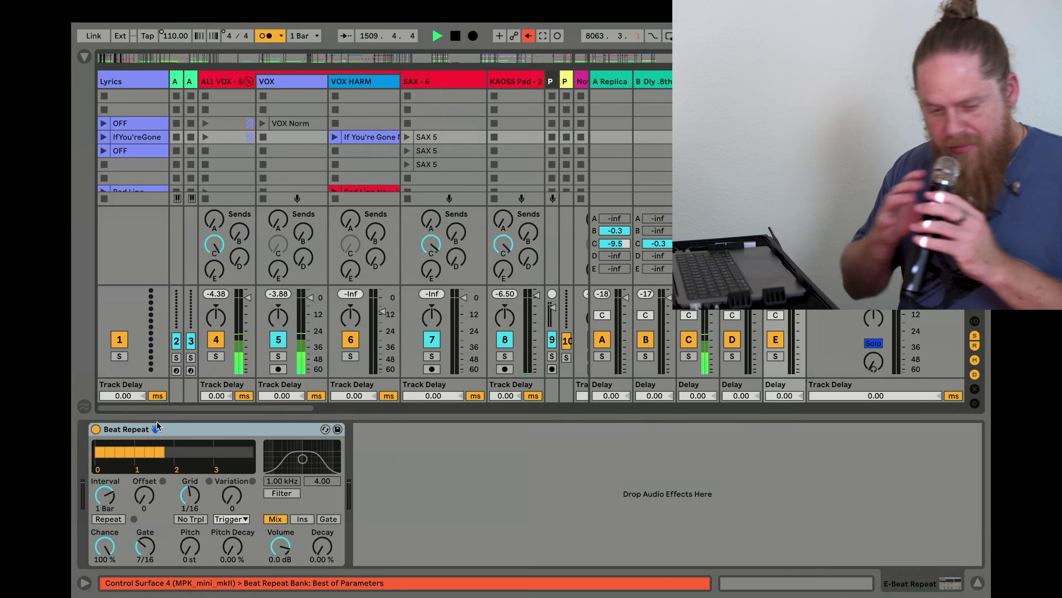
key(Left)
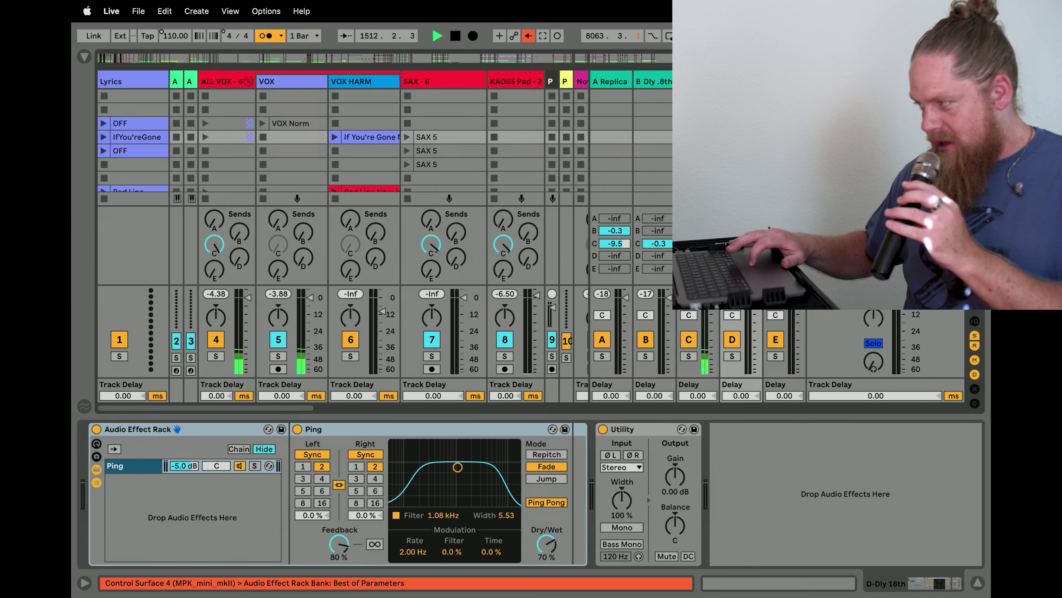
key(Right)
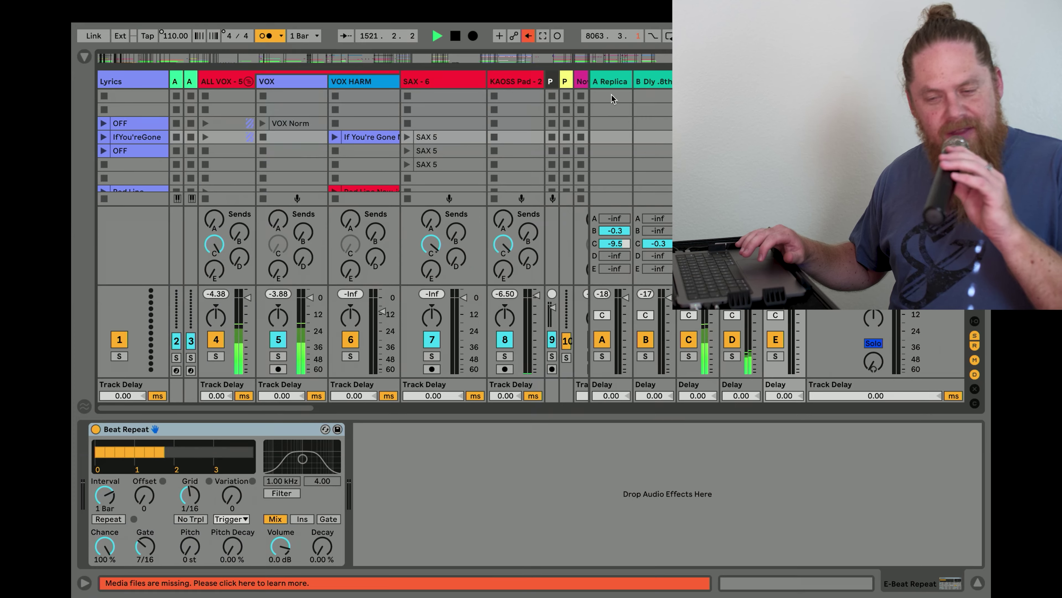
click(609, 85)
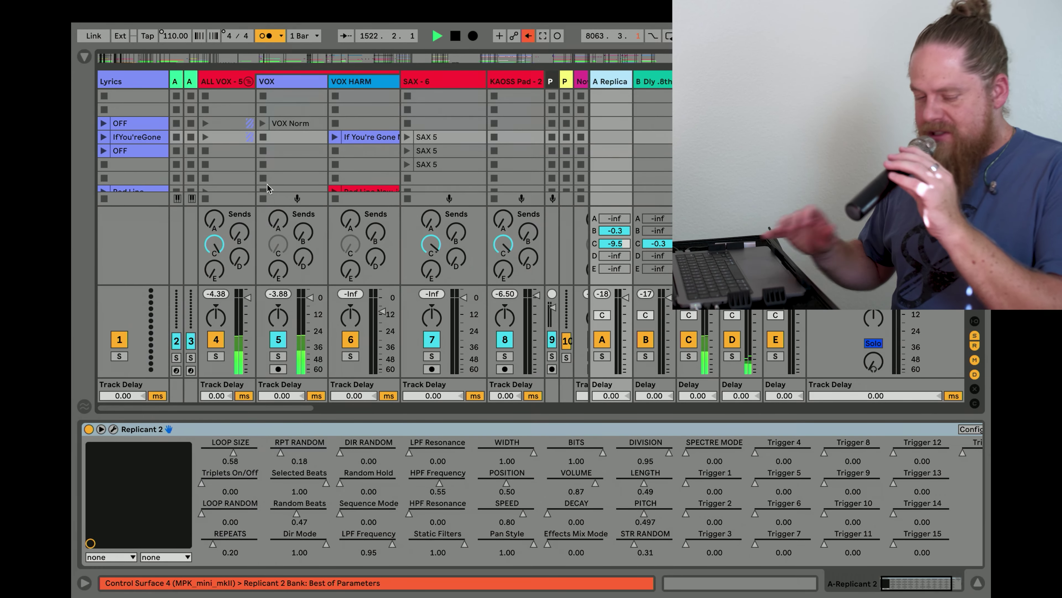